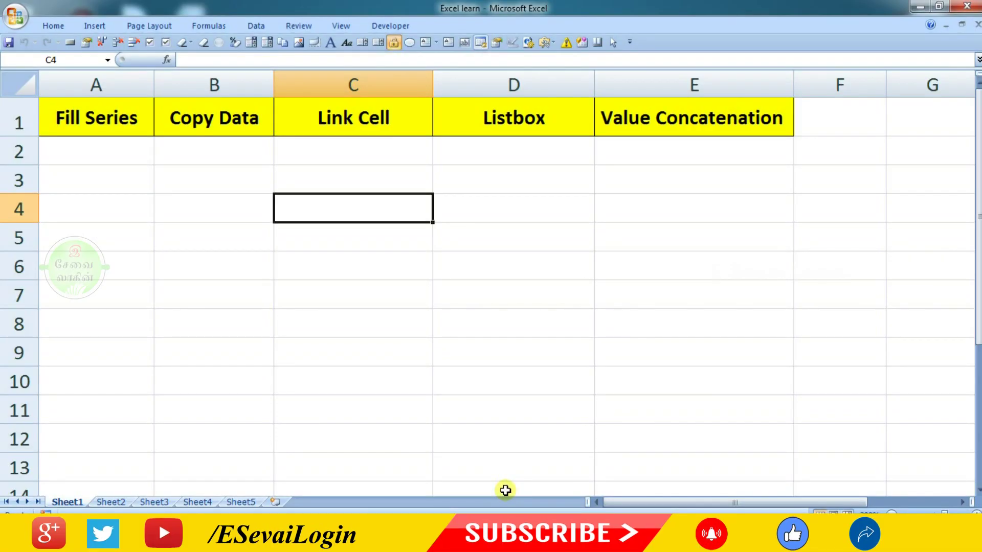
Step: Enter the value 1 in cell A2 under the Fill Series header
{"action": "left_click", "coordinate": [123, 125]}
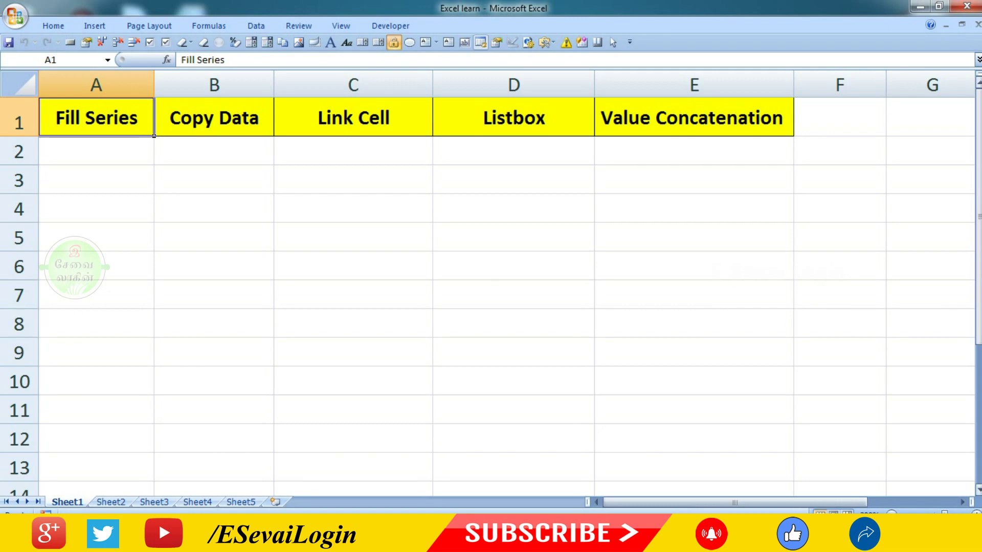
{"action": "left_click", "coordinate": [214, 117]}
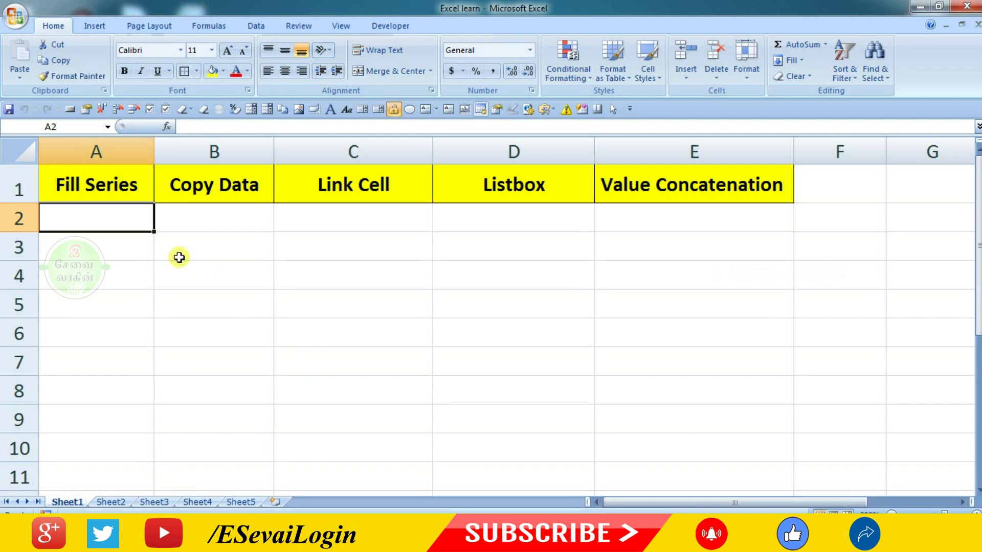
{"action": "type", "text": "1"}
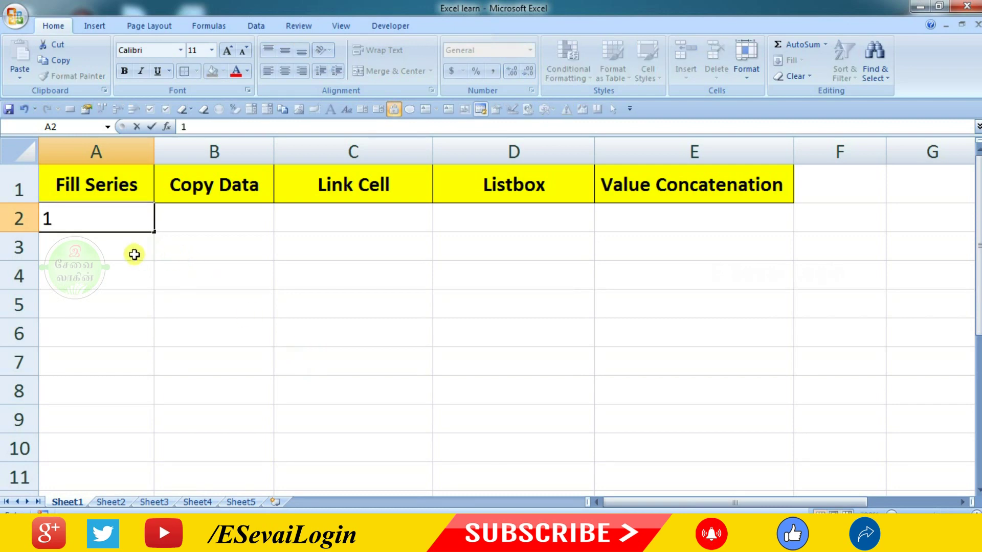
{"action": "left_click", "coordinate": [134, 254]}
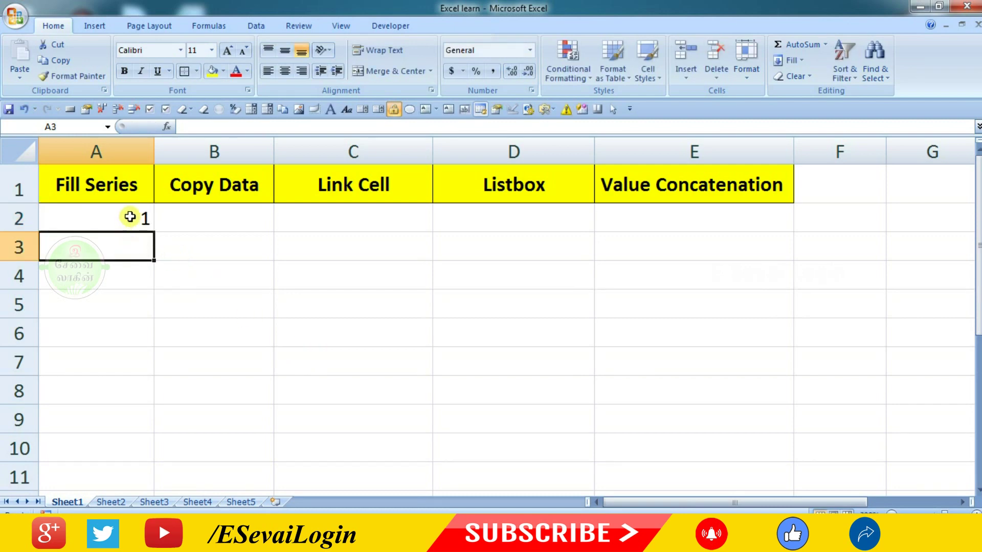
{"action": "left_click", "coordinate": [129, 216]}
Step: Drag-fill A2 down to row 12 as a 1–11 series, then delete it from A2:A12
{"action": "left_click_drag", "start_coordinate": [153, 231], "coordinate": [128, 426]}
{"action": "left_click", "coordinate": [165, 432]}
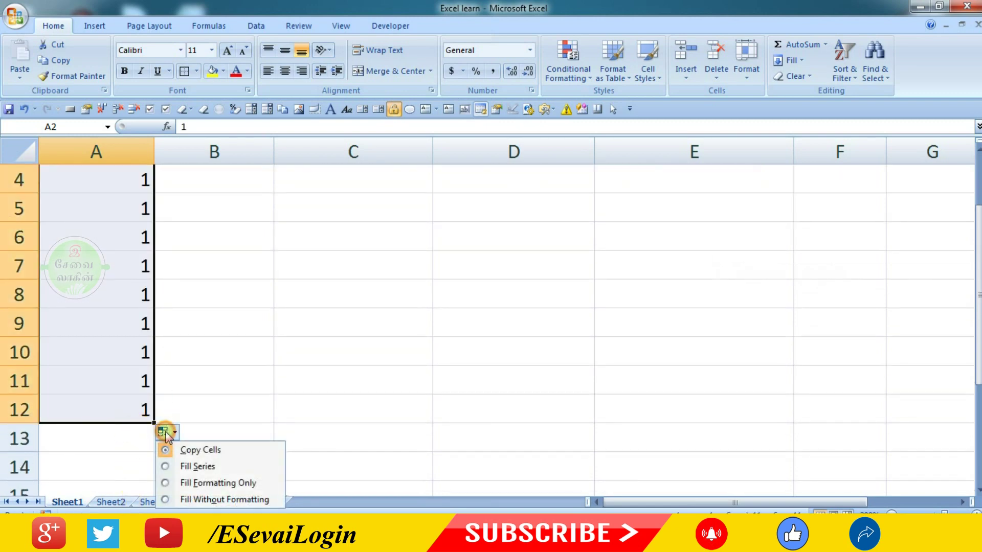
{"action": "left_click", "coordinate": [198, 467]}
{"action": "left_click", "coordinate": [199, 400]}
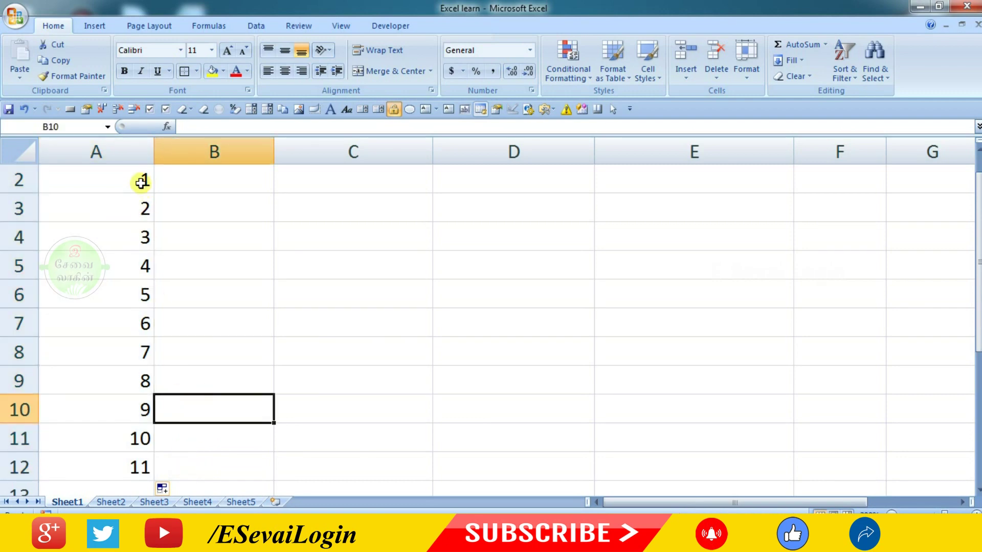
{"action": "left_click_drag", "start_coordinate": [141, 183], "coordinate": [114, 465]}
{"action": "key", "text": "Delete"}
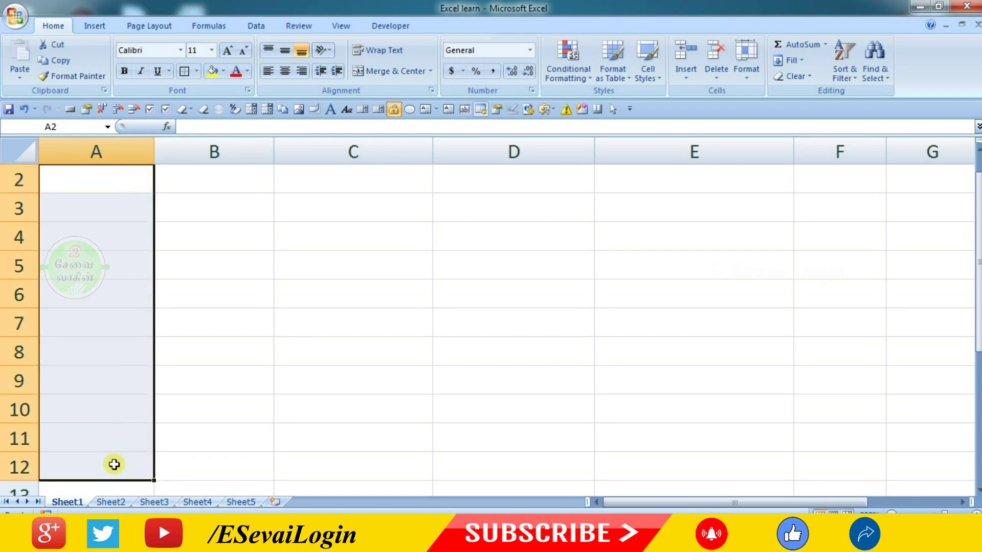
Step: Re-enter the starting value 1 in A2
{"action": "left_click_drag", "start_coordinate": [978, 328], "coordinate": [978, 314]}
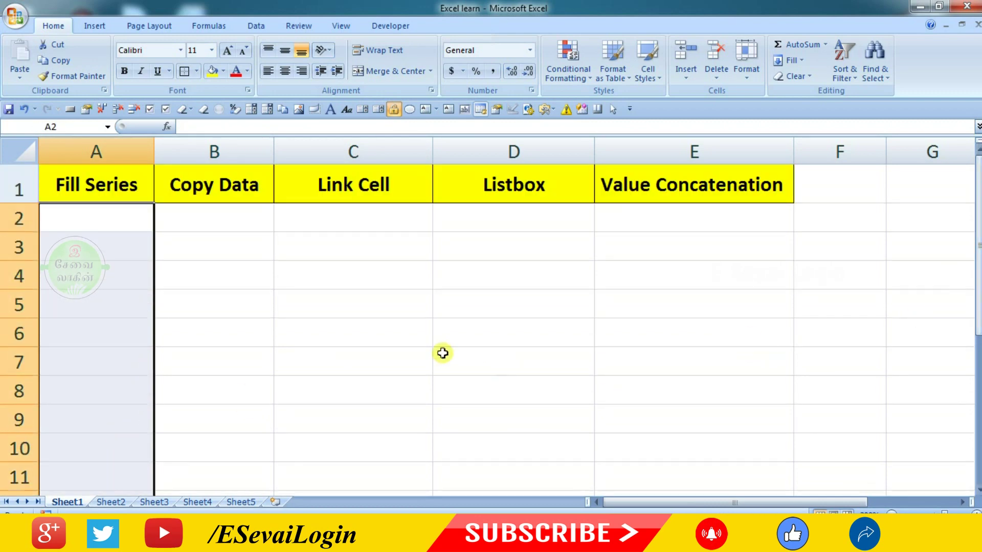
{"action": "left_click", "coordinate": [443, 353]}
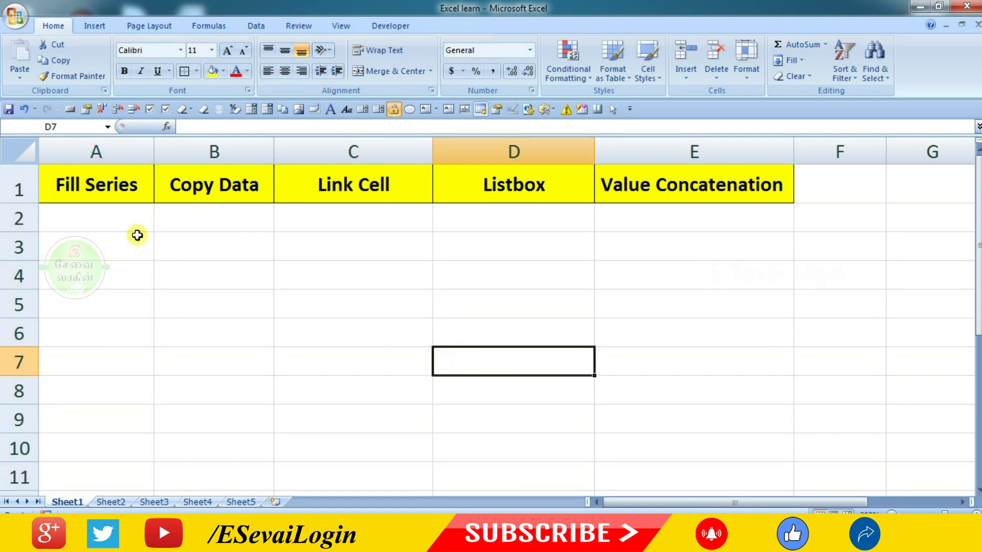
{"action": "left_click", "coordinate": [115, 213]}
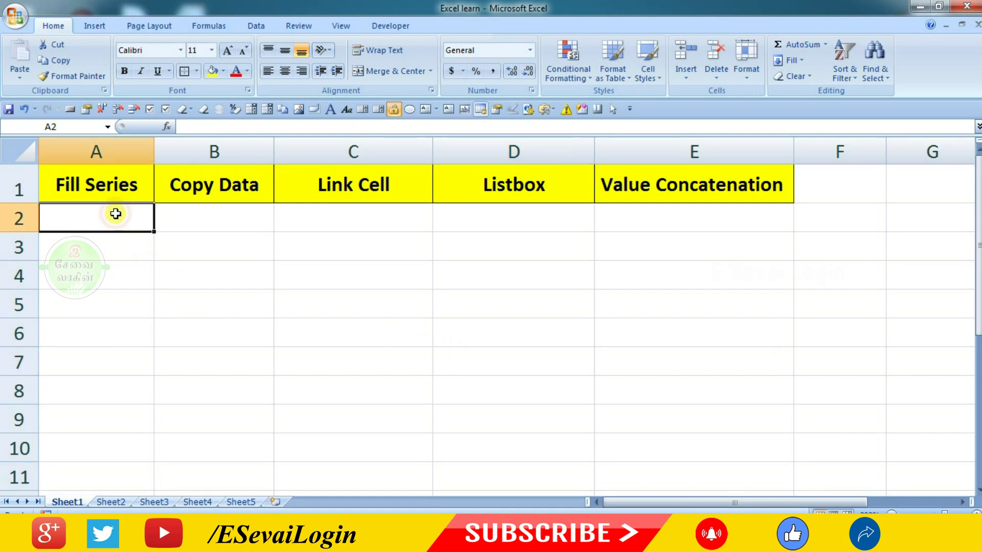
{"action": "type", "text": "1"}
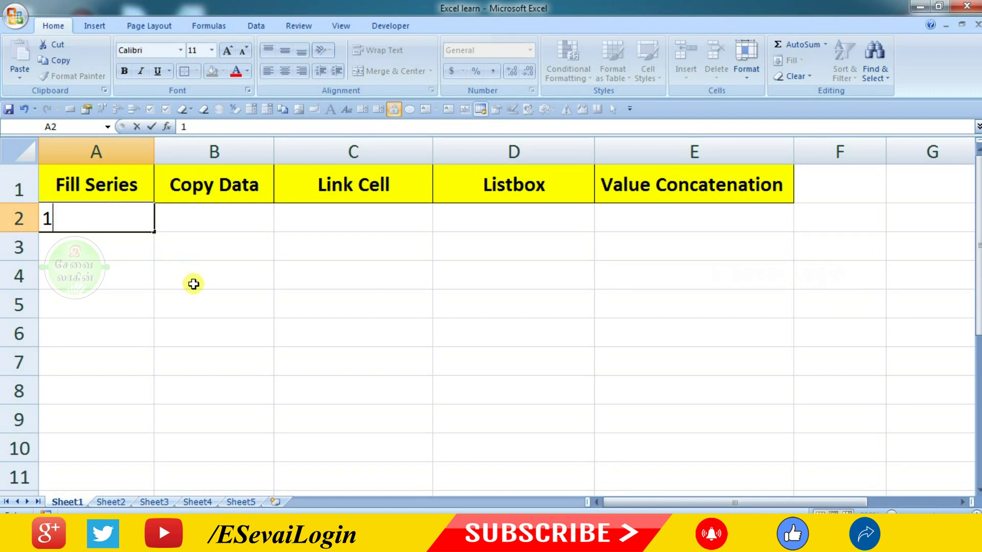
{"action": "left_click", "coordinate": [193, 283]}
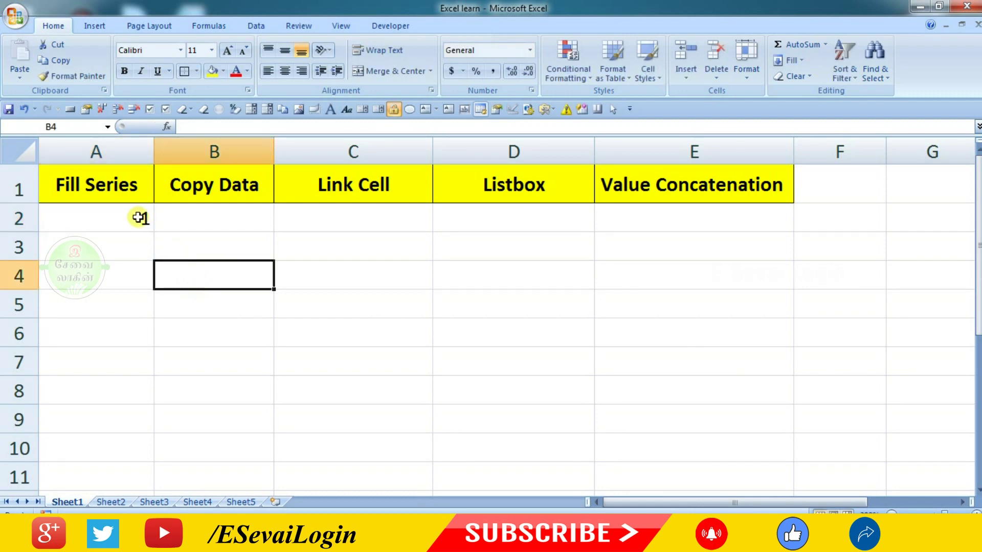
{"action": "left_click", "coordinate": [137, 217]}
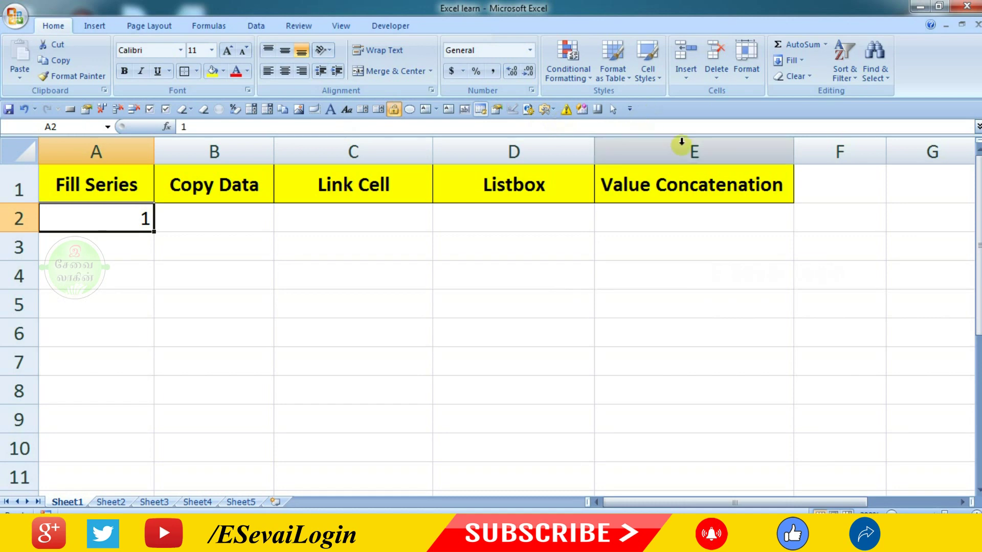
Step: Use Fill > Series to fill column A with a linear Columns series, step 1, stop value 1000
{"action": "left_click", "coordinate": [801, 63]}
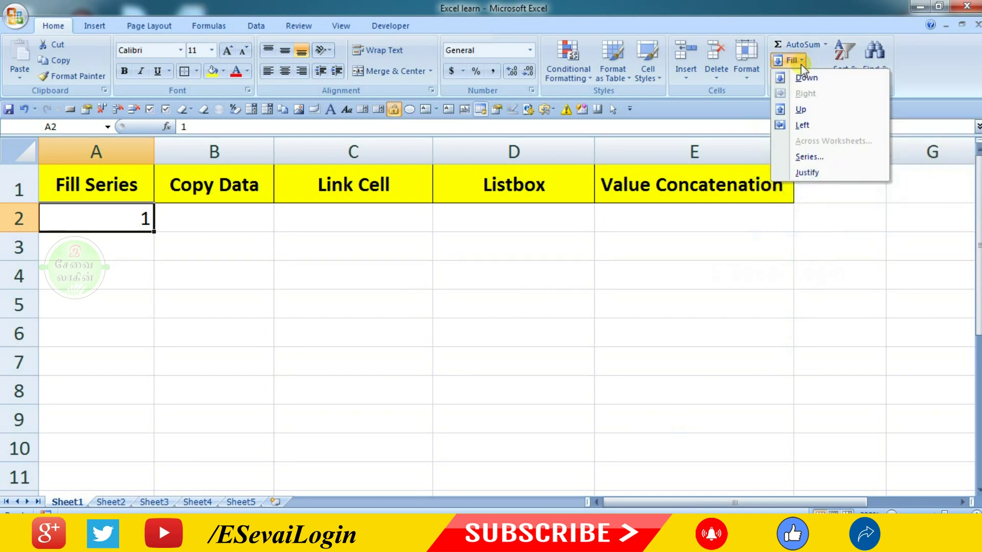
{"action": "left_click", "coordinate": [805, 156]}
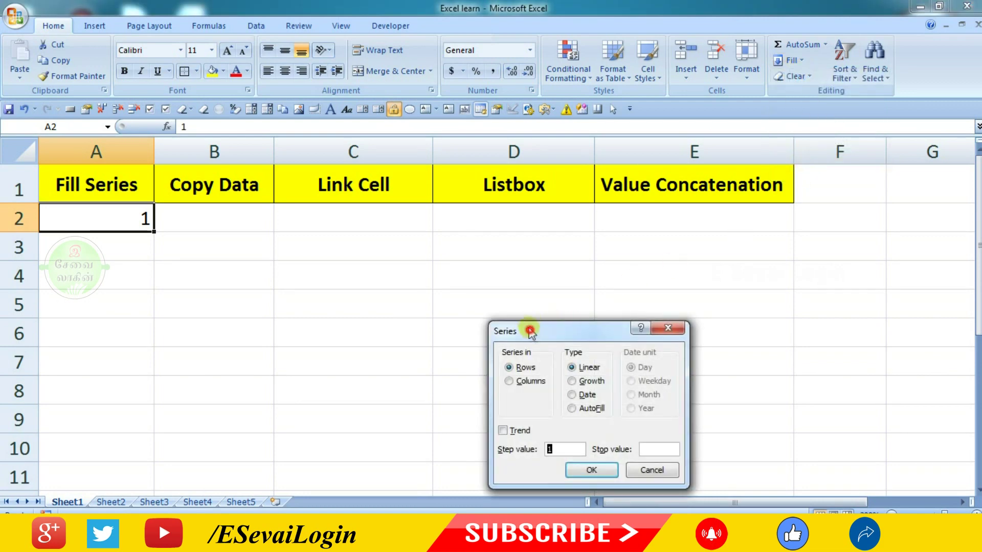
{"action": "left_click_drag", "start_coordinate": [531, 330], "coordinate": [348, 193]}
{"action": "left_click", "coordinate": [343, 245]}
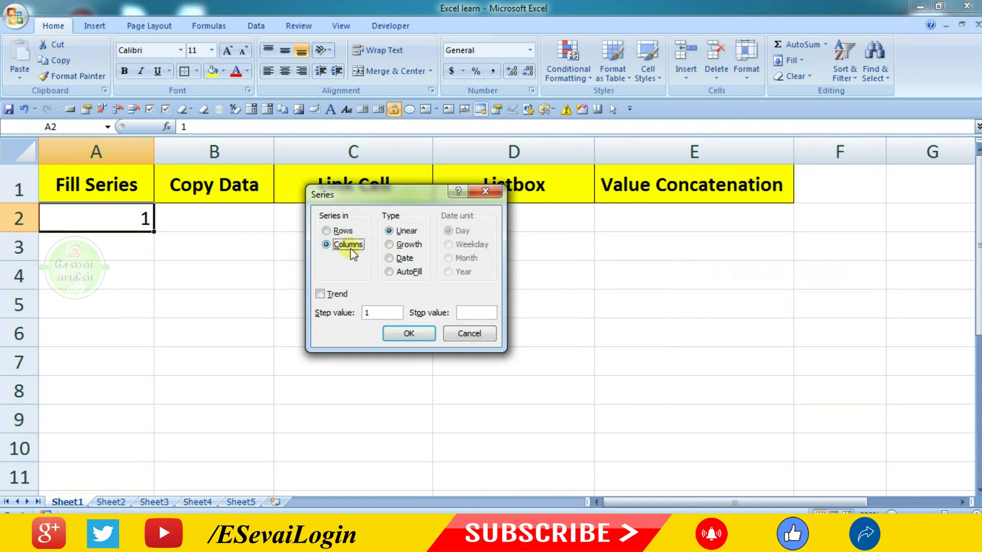
{"action": "left_click", "coordinate": [373, 313]}
{"action": "left_click", "coordinate": [469, 313]}
{"action": "type", "text": "000"}
{"action": "left_click", "coordinate": [404, 335]}
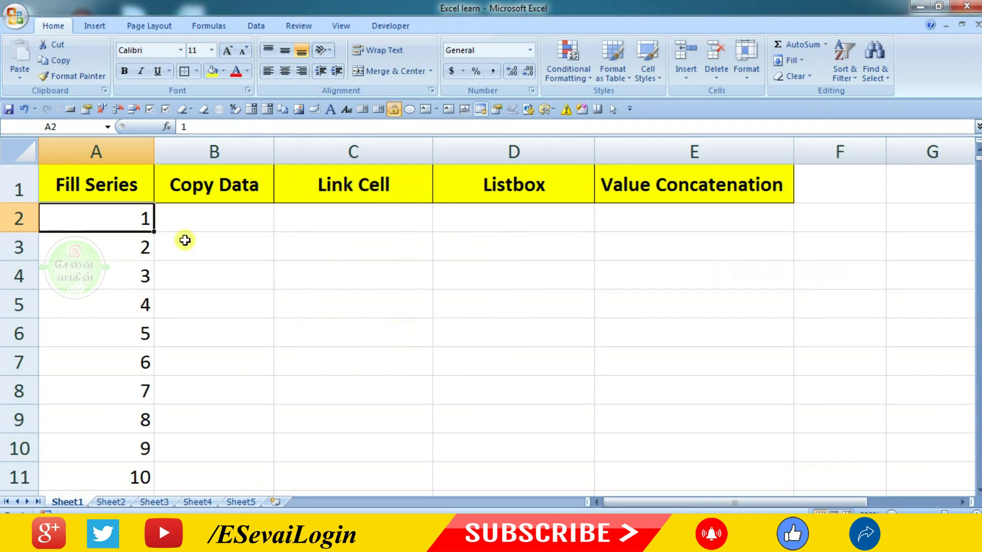
Step: Jump down column A to confirm the series ends at 1000 in A1001, then return to the header
{"action": "key", "text": "Down"}
{"action": "key", "text": "Down"}
{"action": "key", "text": "Down"}
{"action": "key", "text": "Down"}
{"action": "key", "text": "Down"}
{"action": "key", "text": "Down"}
{"action": "key", "text": "Down"}
{"action": "key", "text": "Down"}
{"action": "key", "text": "Down"}
{"action": "key", "text": "Down"}
{"action": "key", "text": "Down"}
{"action": "key", "text": "Down"}
{"action": "key", "text": "Up"}
{"action": "key", "text": "Up"}
{"action": "key", "text": "Up"}
{"action": "key", "text": "Up"}
{"action": "key", "text": "Up"}
{"action": "key", "text": "Up"}
{"action": "key", "text": "Up"}
{"action": "key", "text": "Up"}
{"action": "key", "text": "Up"}
{"action": "key", "text": "Down"}
{"action": "key", "text": "ctrl+Down"}
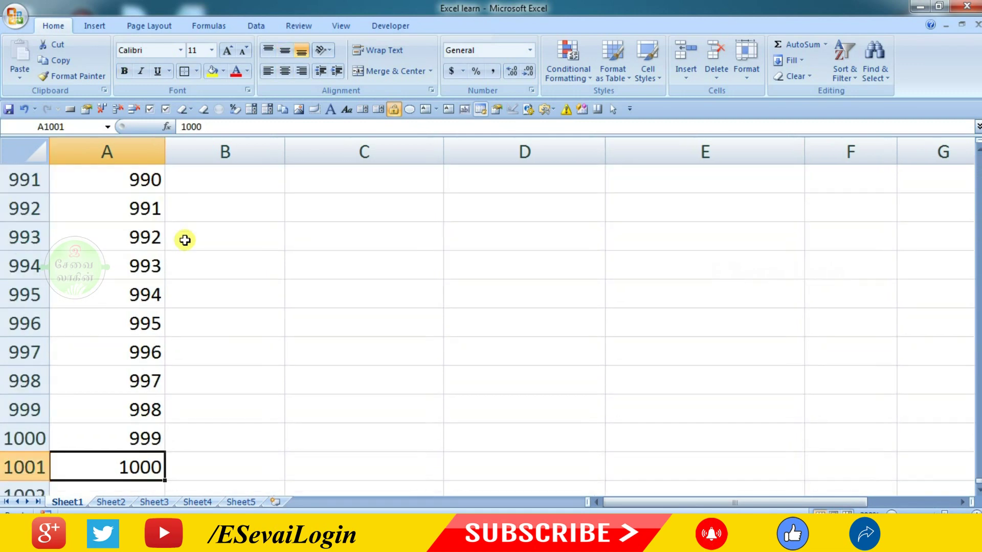
{"action": "key", "text": "ctrl+Up"}
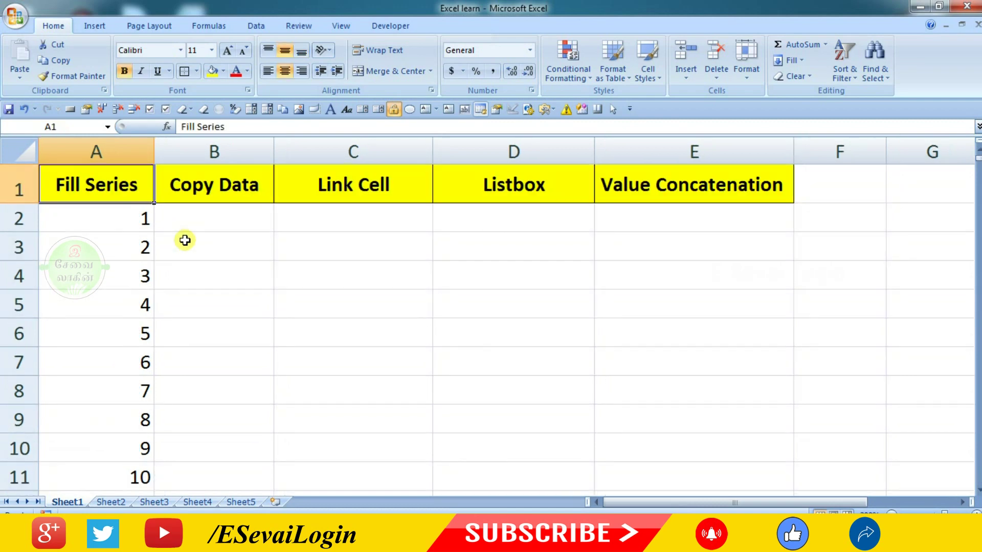
Step: Select A2:A1001 and delete all the series numbers
{"action": "key", "text": "Down"}
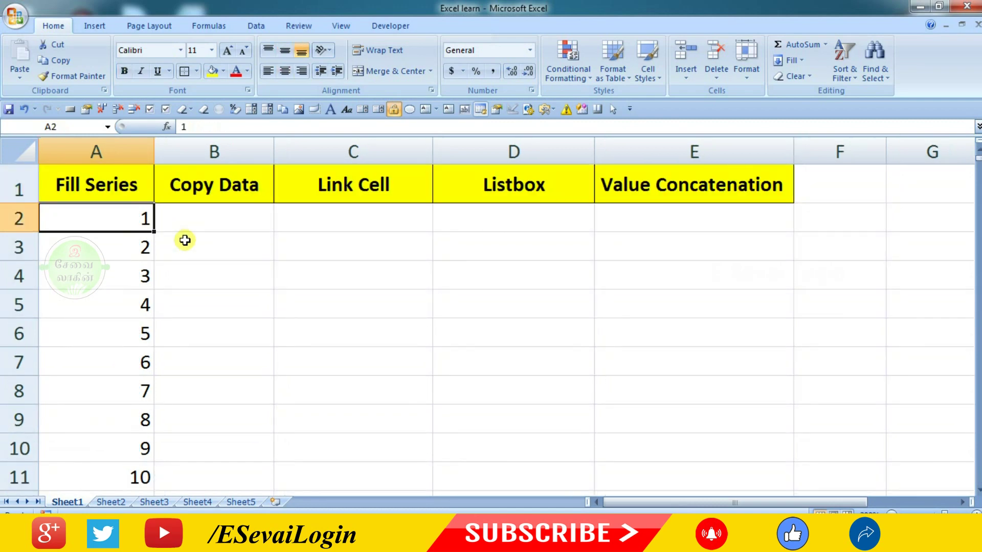
{"action": "key", "text": "ctrl+shift+Down"}
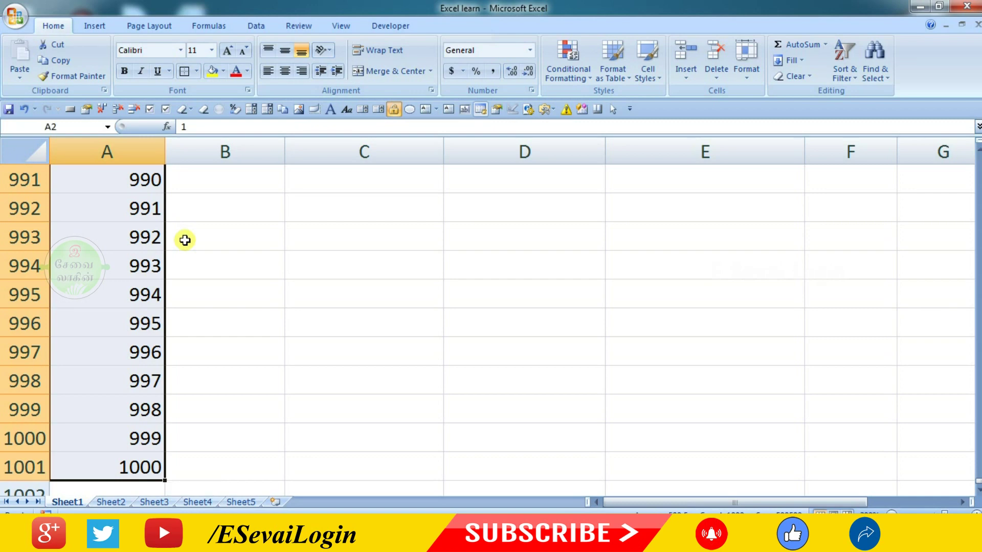
{"action": "key", "text": "Delete"}
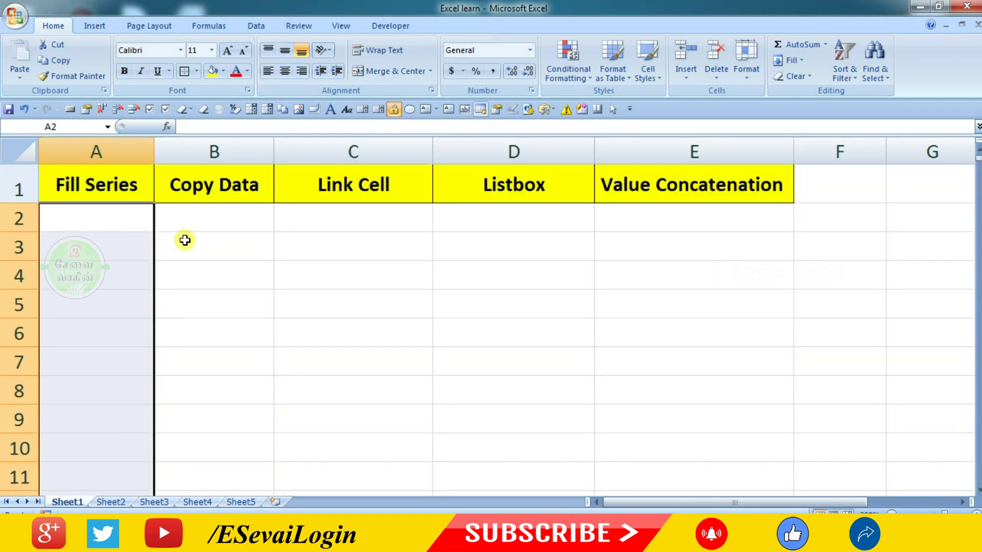
{"action": "key", "text": "Up"}
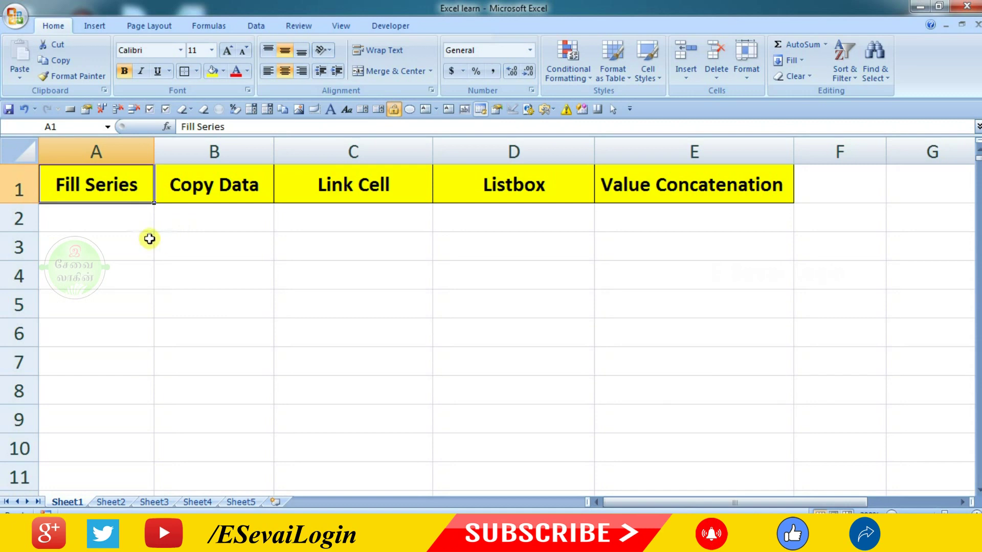
{"action": "left_click", "coordinate": [120, 219]}
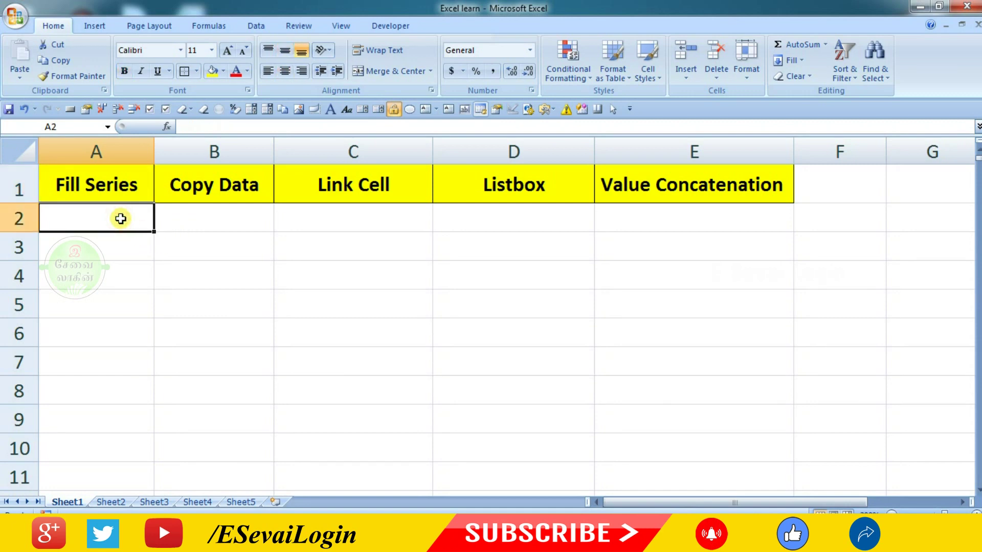
{"action": "left_click", "coordinate": [792, 60]}
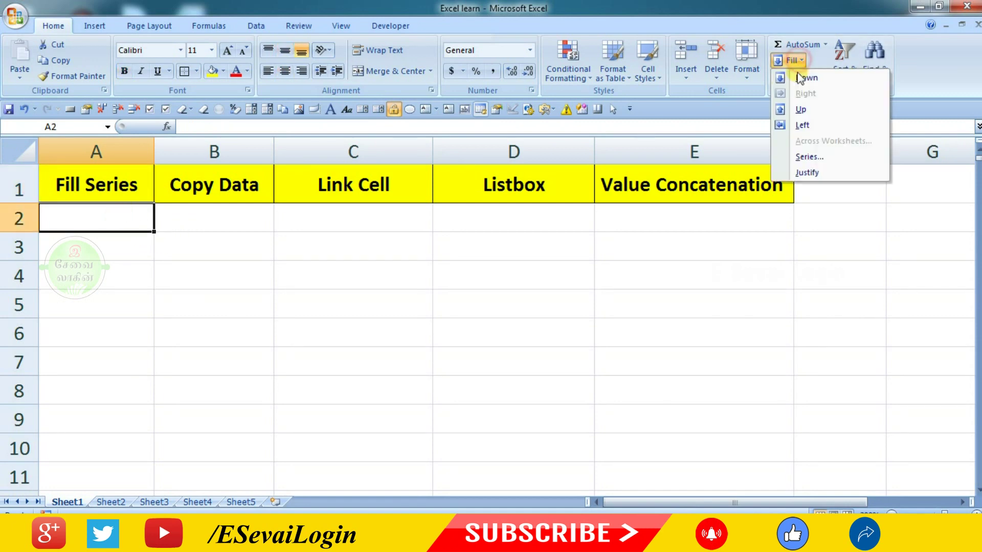
{"action": "left_click", "coordinate": [801, 159]}
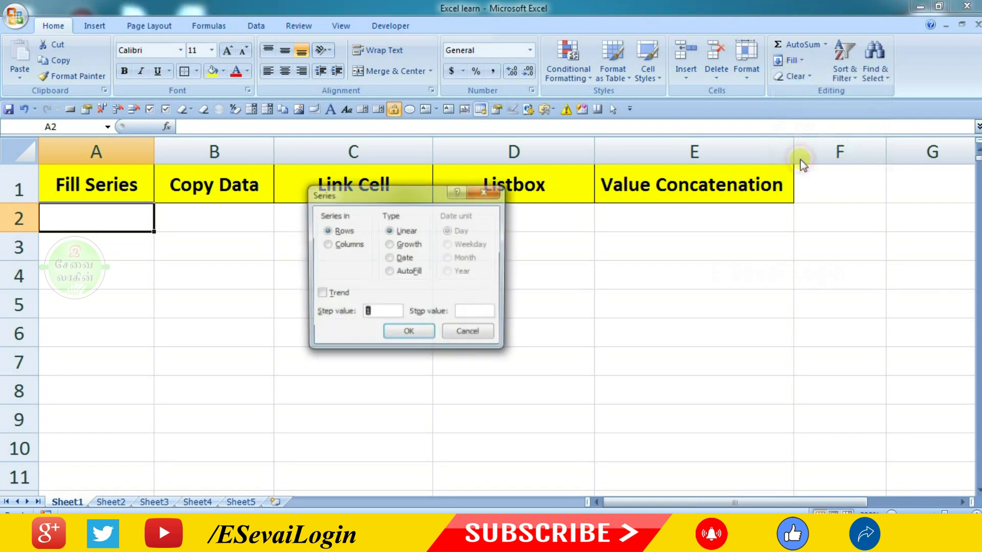
{"action": "left_click", "coordinate": [345, 245]}
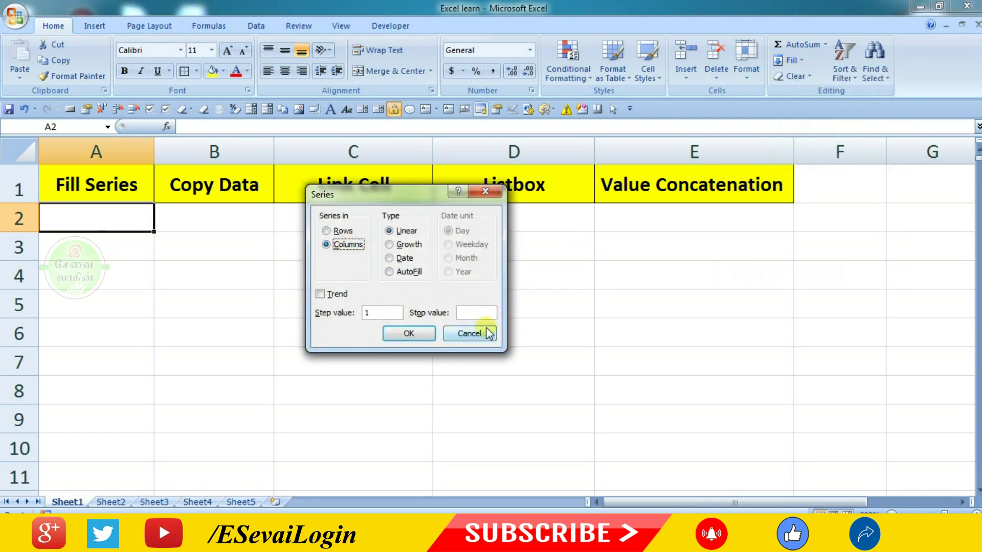
{"action": "left_click", "coordinate": [473, 312]}
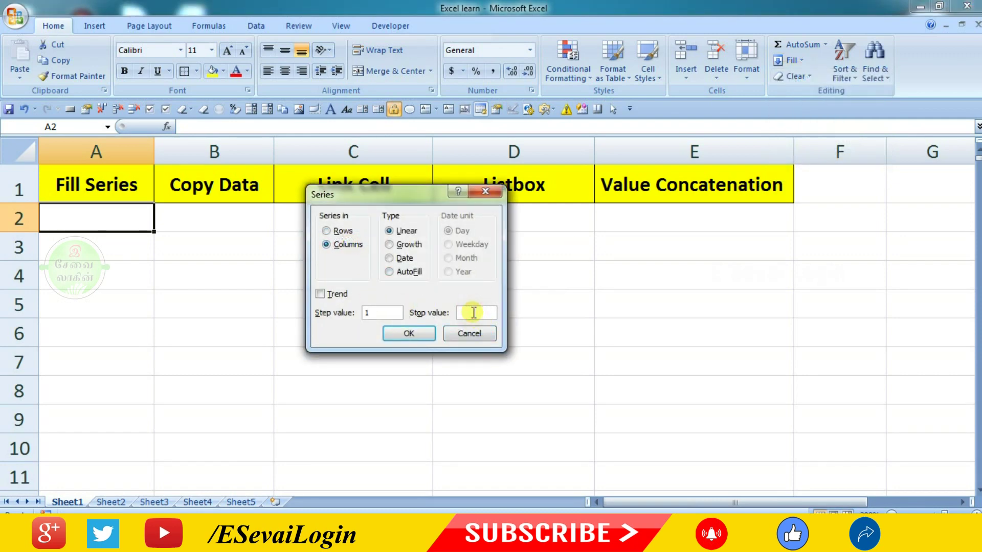
{"action": "left_click", "coordinate": [401, 334]}
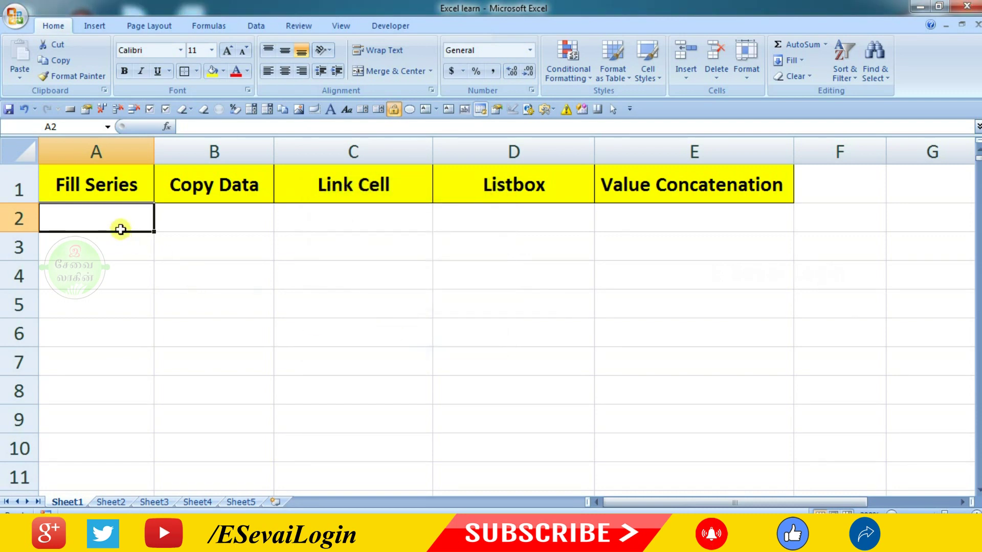
Step: Enter the starting value 1 in A2
{"action": "type", "text": "1"}
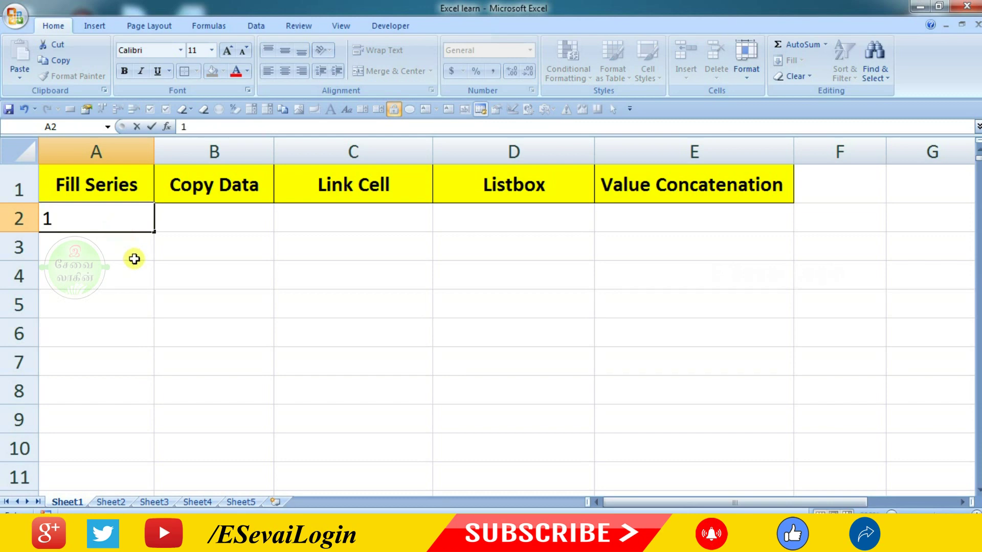
{"action": "key", "text": "Return"}
{"action": "left_click", "coordinate": [131, 217]}
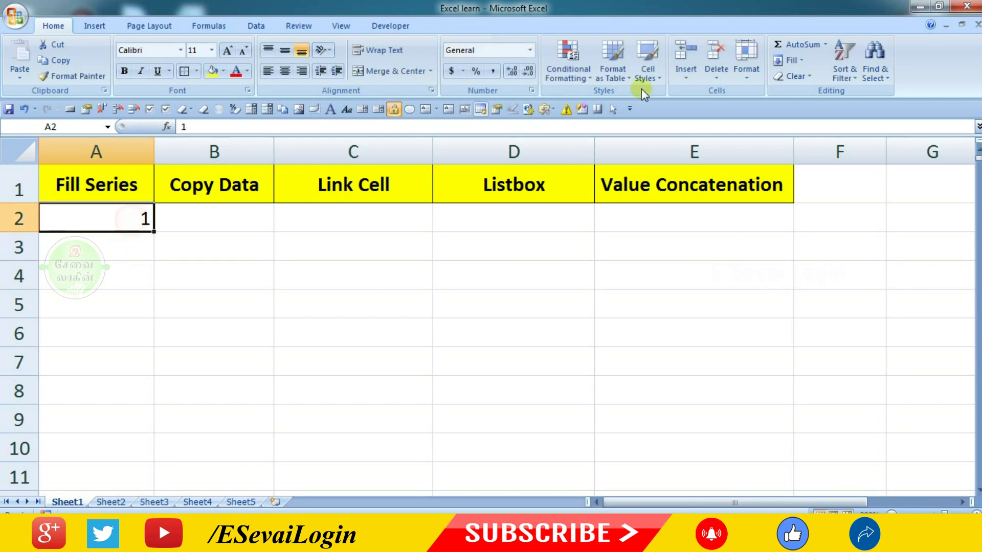
Step: Fill down with a linear Columns series, step 1, stop value 10, giving 1–10 in A2:A11
{"action": "left_click", "coordinate": [792, 61]}
{"action": "left_click", "coordinate": [798, 156]}
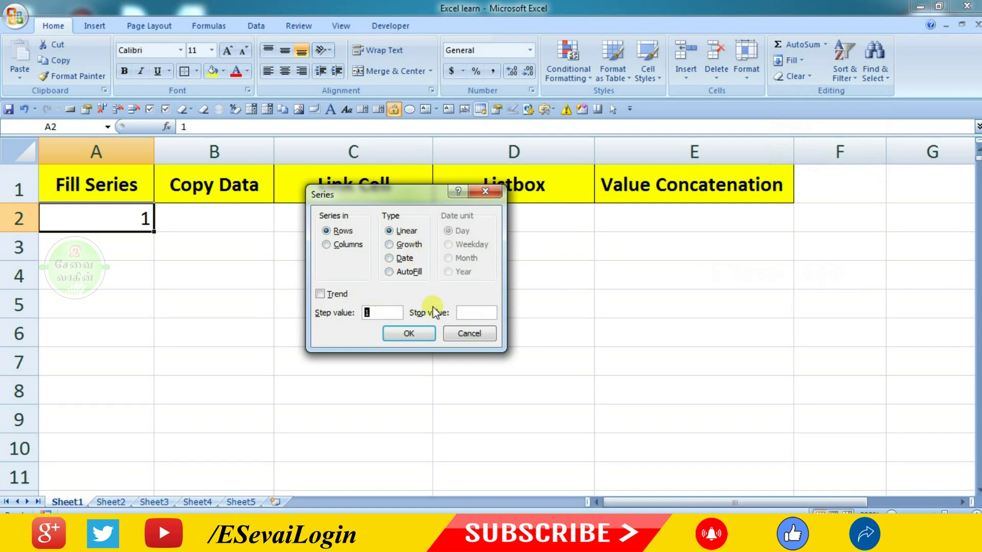
{"action": "left_click", "coordinate": [342, 246]}
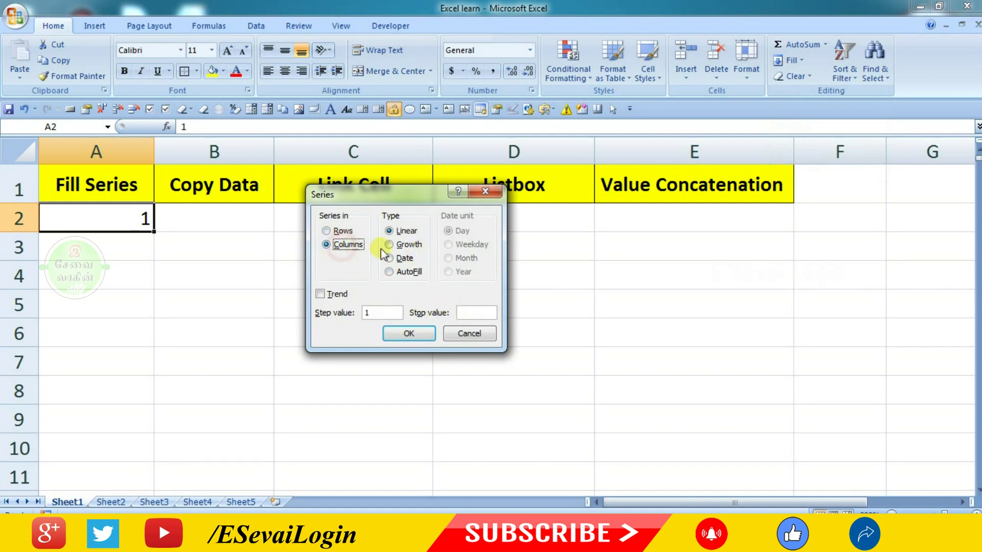
{"action": "left_click", "coordinate": [482, 313]}
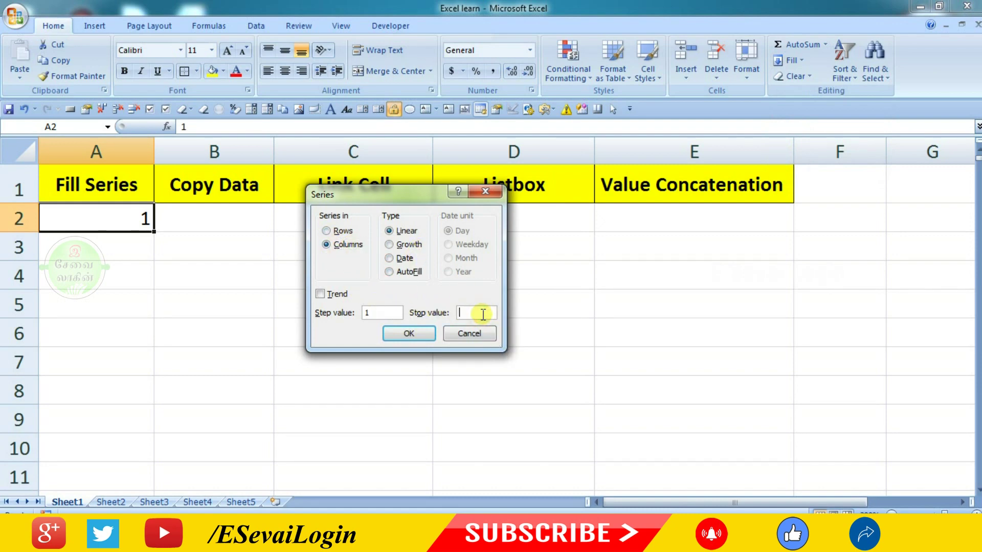
{"action": "type", "text": "00"}
{"action": "key", "text": "BackSpace"}
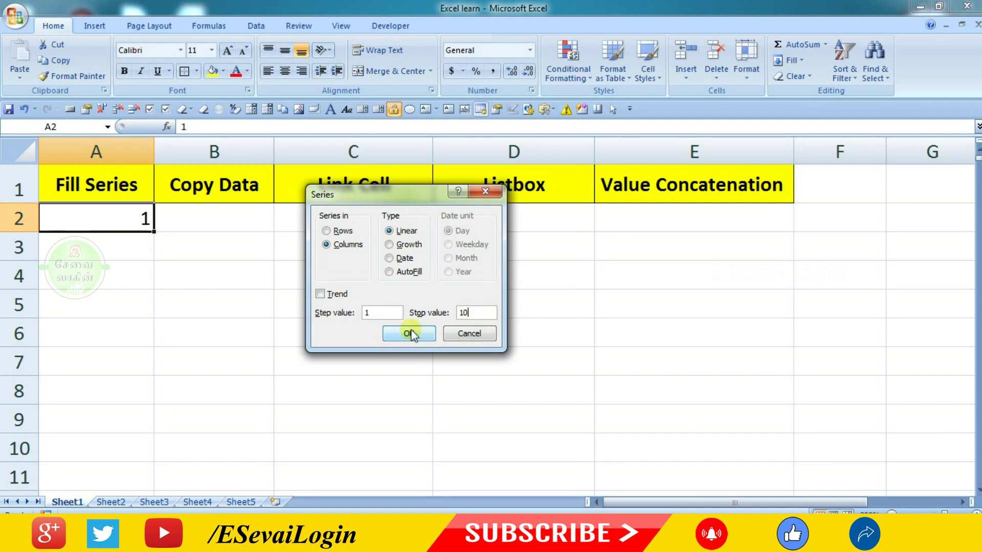
{"action": "left_click", "coordinate": [409, 334]}
{"action": "left_click", "coordinate": [137, 477]}
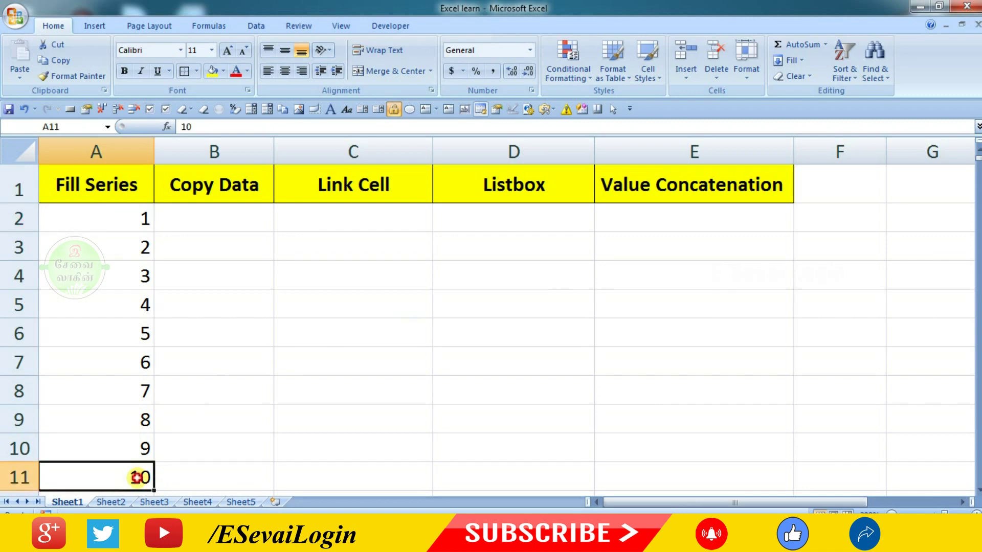
Step: Fill row 2 from A2 as a Rows series stopping at 5, so B2:E2 read 2–5
{"action": "left_click", "coordinate": [136, 224]}
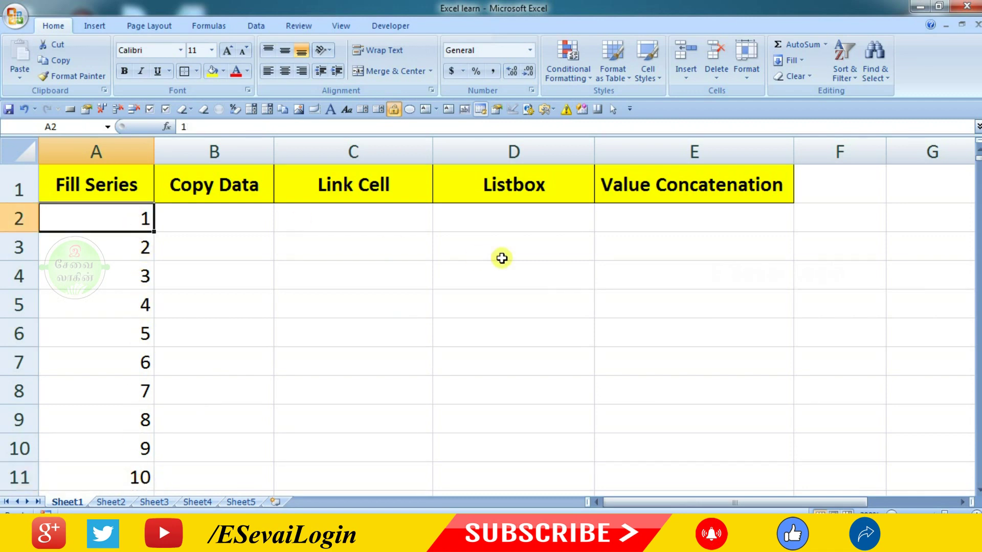
{"action": "left_click", "coordinate": [790, 60]}
{"action": "left_click", "coordinate": [811, 156]}
{"action": "left_click", "coordinate": [404, 335]}
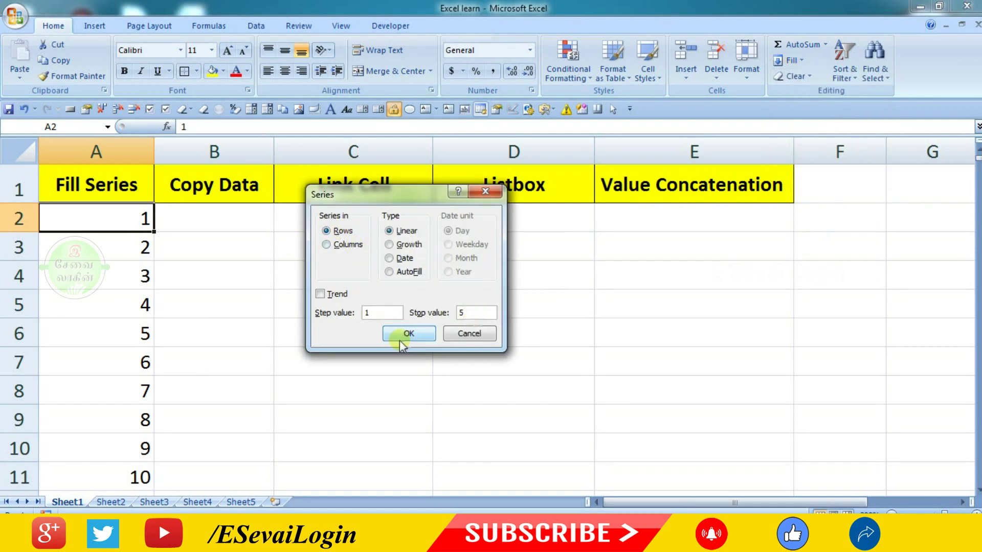
{"action": "left_click", "coordinate": [235, 220]}
{"action": "left_click_drag", "start_coordinate": [96, 219], "coordinate": [99, 472]}
Step: Give the table body A2:E11 all borders and a blue fill colour
{"action": "left_click", "coordinate": [197, 334]}
{"action": "left_click_drag", "start_coordinate": [96, 219], "coordinate": [707, 471]}
{"action": "left_click", "coordinate": [196, 71]}
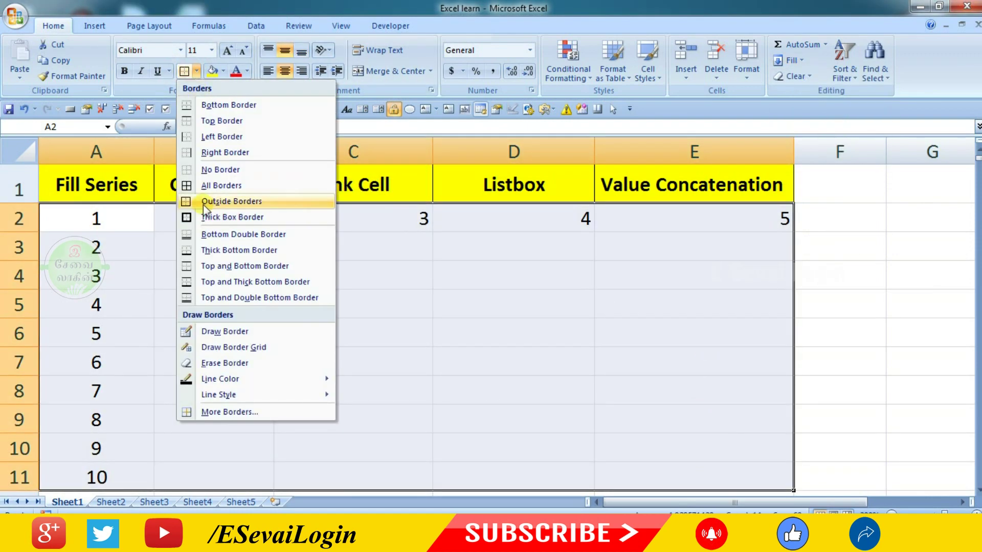
{"action": "left_click", "coordinate": [228, 184]}
{"action": "left_click", "coordinate": [224, 71]}
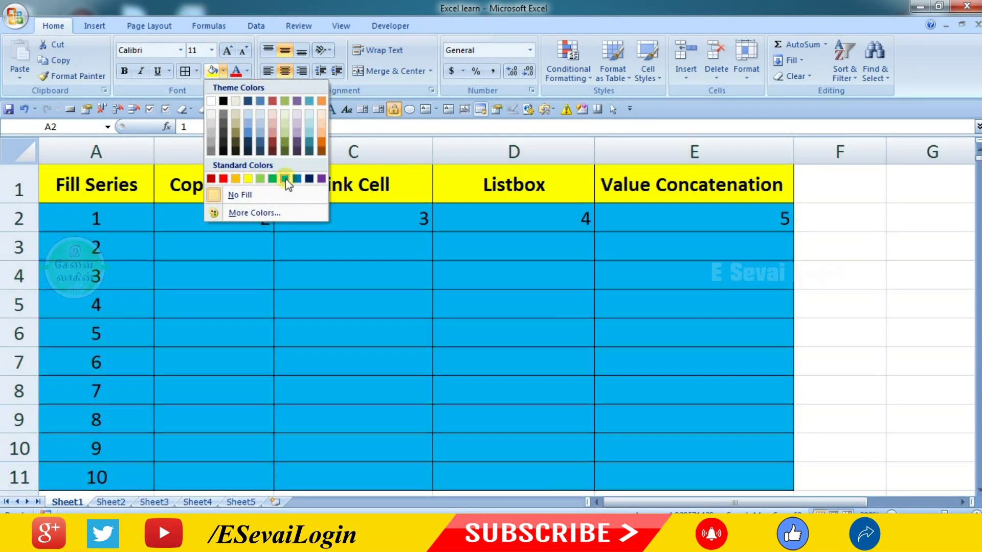
{"action": "left_click", "coordinate": [285, 179]}
Step: Enter 55 in B3 and copy it down column B to row 11
{"action": "double_click", "coordinate": [232, 243]}
{"action": "type", "text": "55"}
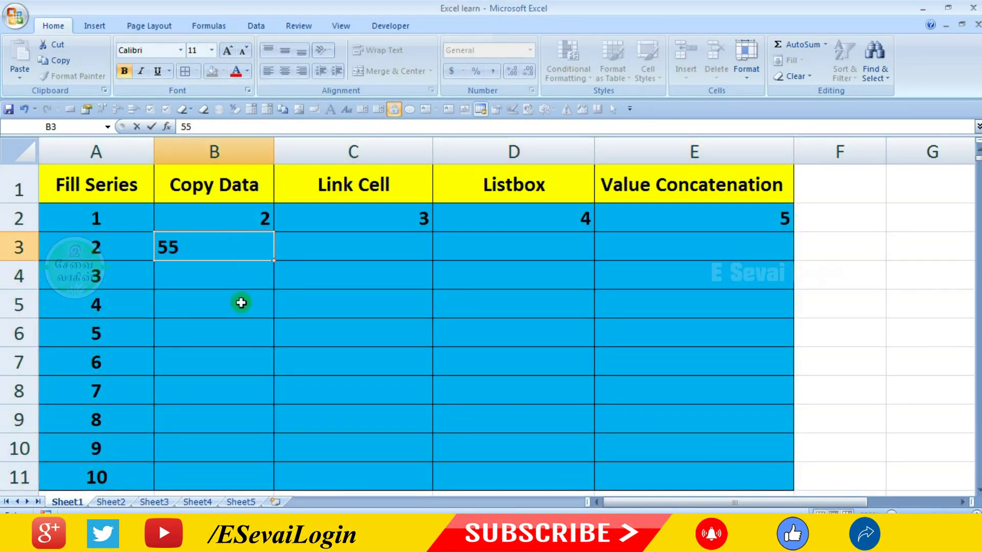
{"action": "left_click", "coordinate": [241, 303]}
{"action": "left_click", "coordinate": [248, 257]}
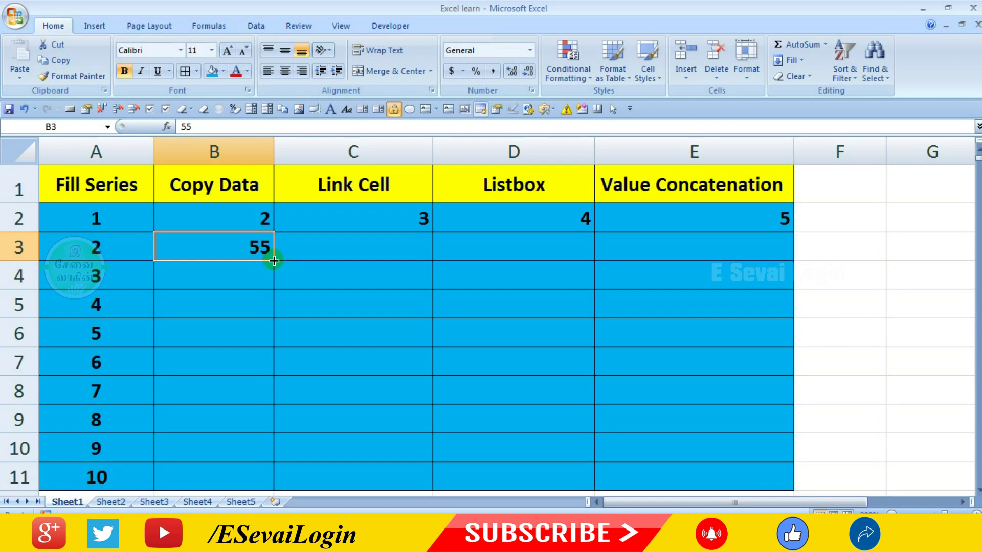
{"action": "double_click", "coordinate": [274, 260]}
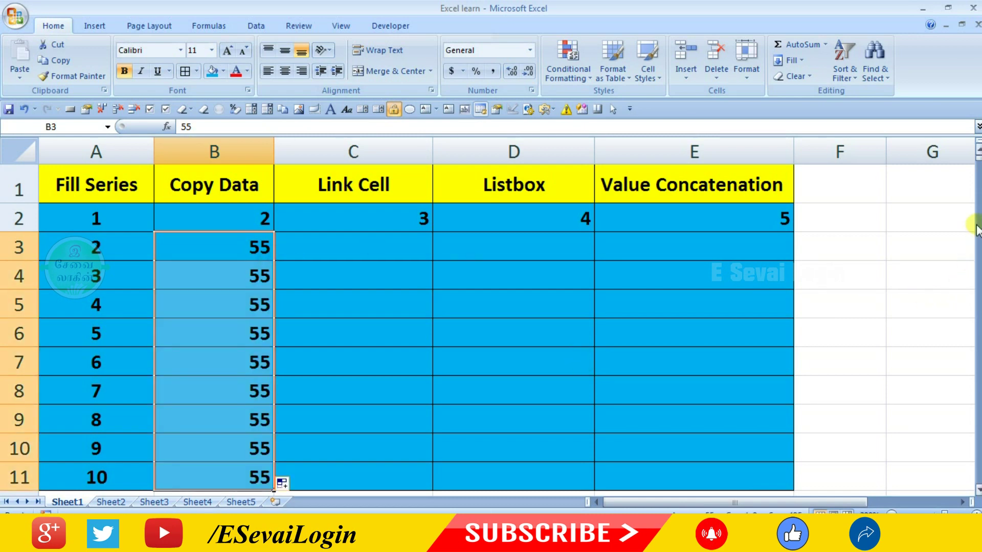
Step: Review the copied 55s in column B and their autofill options, leaving them unchanged
{"action": "key", "text": "Down"}
{"action": "key", "text": "Down"}
{"action": "key", "text": "Down"}
{"action": "key", "text": "Down"}
{"action": "key", "text": "Down"}
{"action": "key", "text": "Down"}
{"action": "key", "text": "Down"}
{"action": "key", "text": "Down"}
{"action": "key", "text": "Down"}
{"action": "key", "text": "Up"}
{"action": "key", "text": "Up"}
{"action": "key", "text": "Up"}
{"action": "key", "text": "Up"}
{"action": "key", "text": "Up"}
{"action": "key", "text": "Up"}
{"action": "key", "text": "Up"}
{"action": "key", "text": "Up"}
{"action": "key", "text": "Up"}
{"action": "key", "text": "Up"}
{"action": "key", "text": "Down"}
{"action": "key", "text": "Down"}
{"action": "key", "text": "Down"}
{"action": "key", "text": "Down"}
{"action": "key", "text": "Down"}
{"action": "key", "text": "Down"}
{"action": "key", "text": "Down"}
{"action": "key", "text": "Down"}
{"action": "key", "text": "Down"}
{"action": "key", "text": "Down"}
{"action": "key", "text": "Down"}
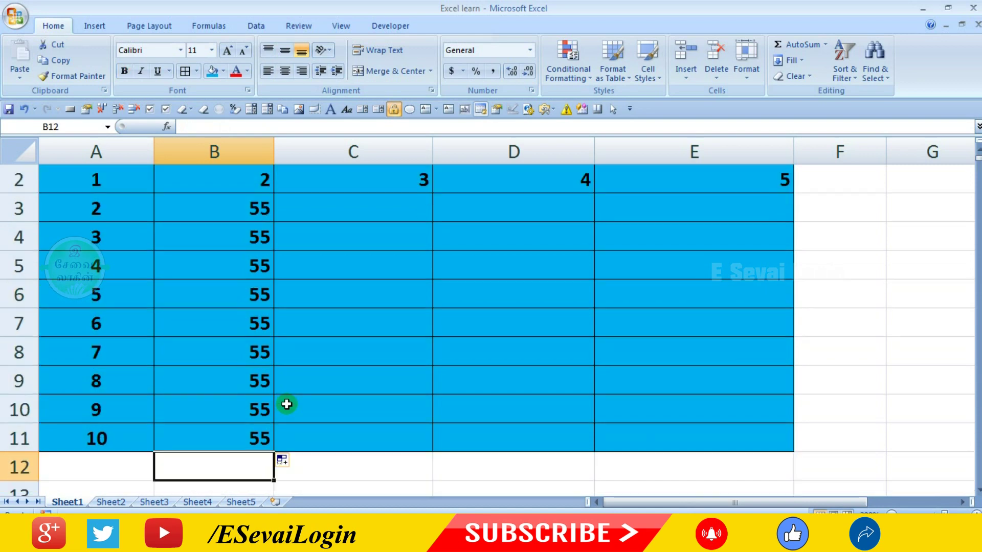
{"action": "left_click", "coordinate": [290, 463]}
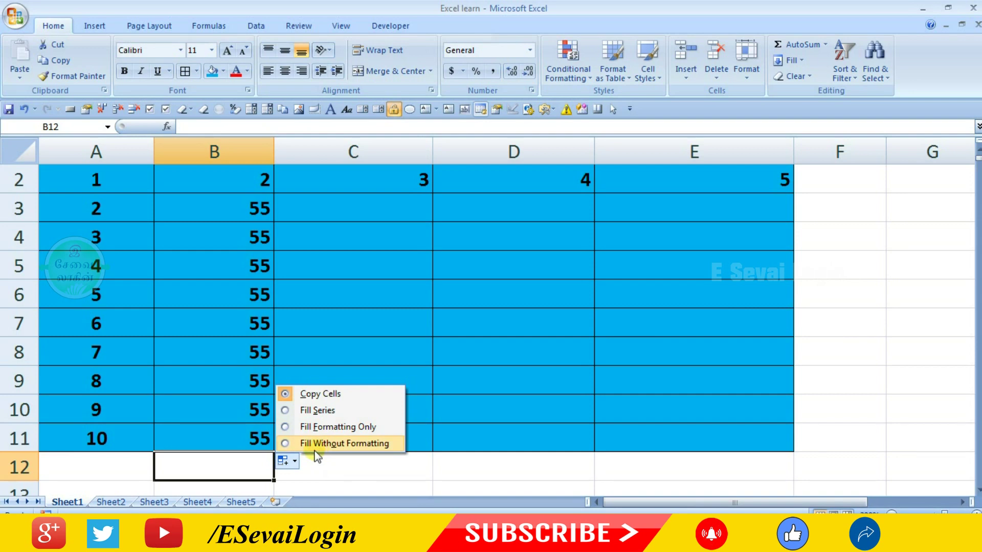
{"action": "left_click", "coordinate": [374, 346]}
Step: Select B3:B11 and delete the 55 values
{"action": "key", "text": "Up"}
{"action": "key", "text": "Up"}
{"action": "key", "text": "Up"}
{"action": "key", "text": "Up"}
{"action": "key", "text": "Up"}
{"action": "key", "text": "Up"}
{"action": "key", "text": "Up"}
{"action": "key", "text": "Down"}
{"action": "key", "text": "Down"}
{"action": "key", "text": "Left"}
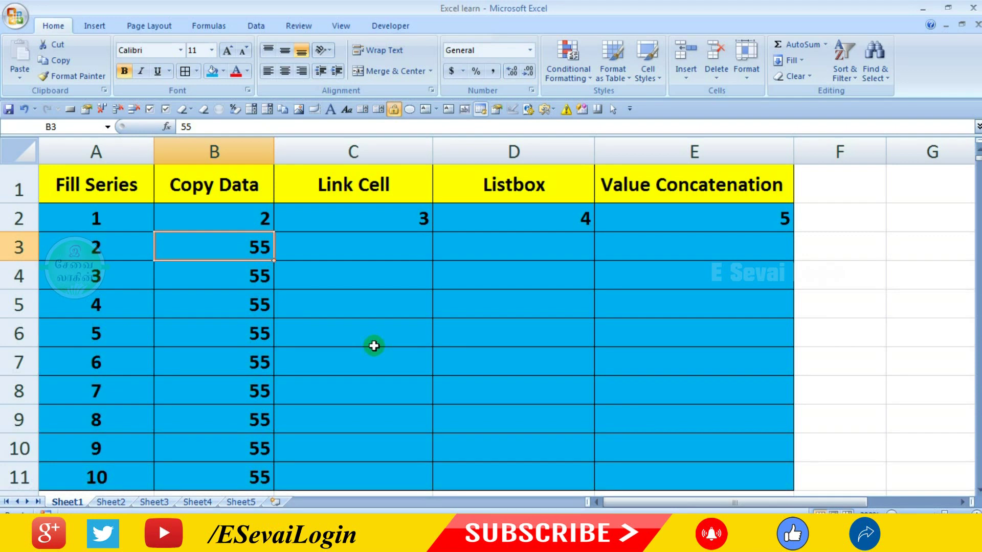
{"action": "key", "text": "shift+Down"}
{"action": "key", "text": "shift+Down"}
{"action": "key", "text": "shift+Down"}
{"action": "key", "text": "shift+Down"}
{"action": "key", "text": "shift+Down"}
{"action": "key", "text": "shift+Down"}
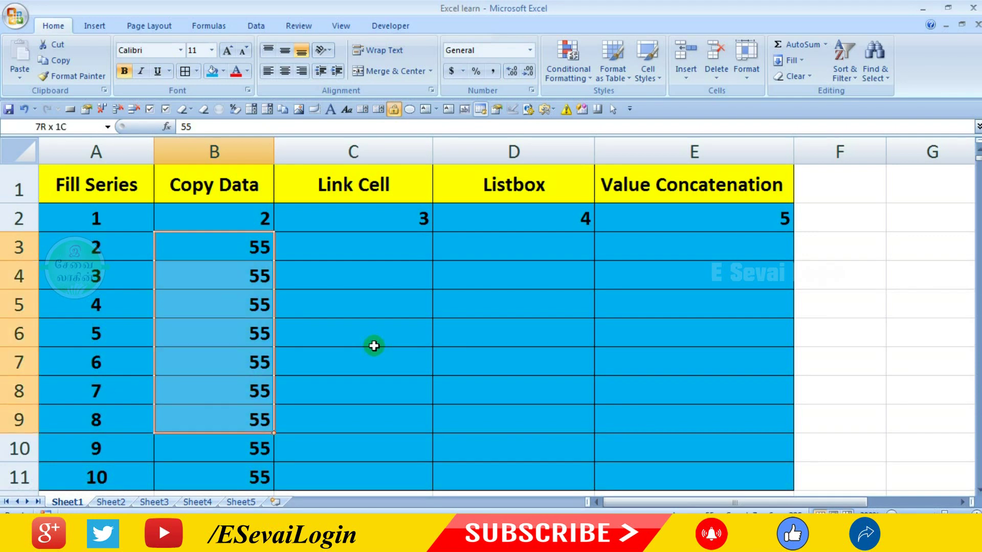
{"action": "key", "text": "shift+Down"}
{"action": "key", "text": "shift+Down"}
{"action": "key", "text": "Delete"}
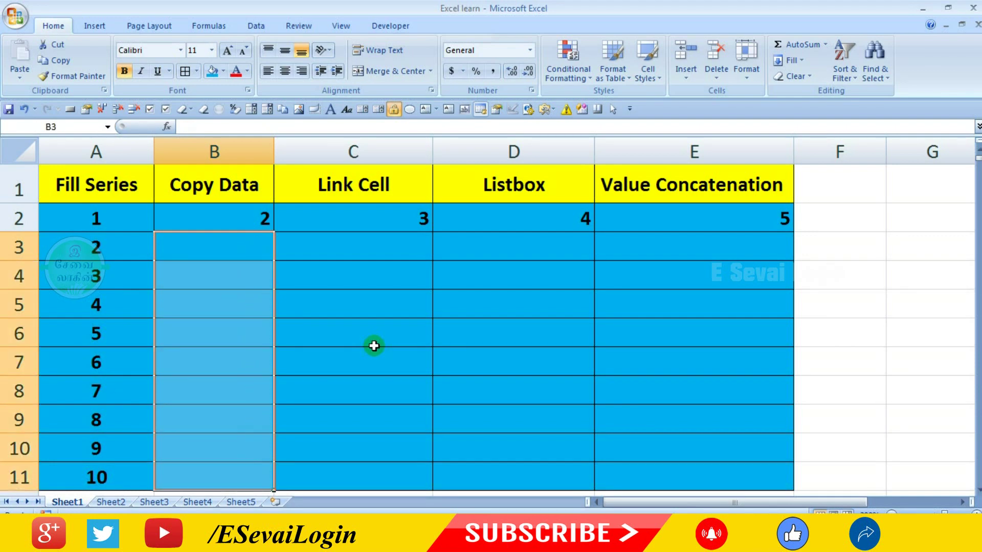
Step: Copy B2's value 2 down through B11 with the fill handle
{"action": "left_click", "coordinate": [256, 214]}
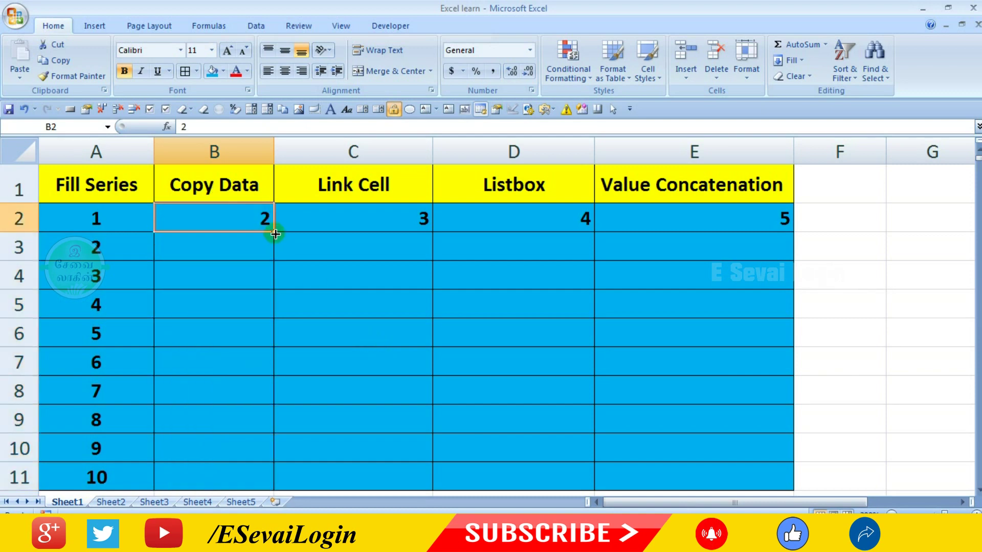
{"action": "double_click", "coordinate": [275, 234]}
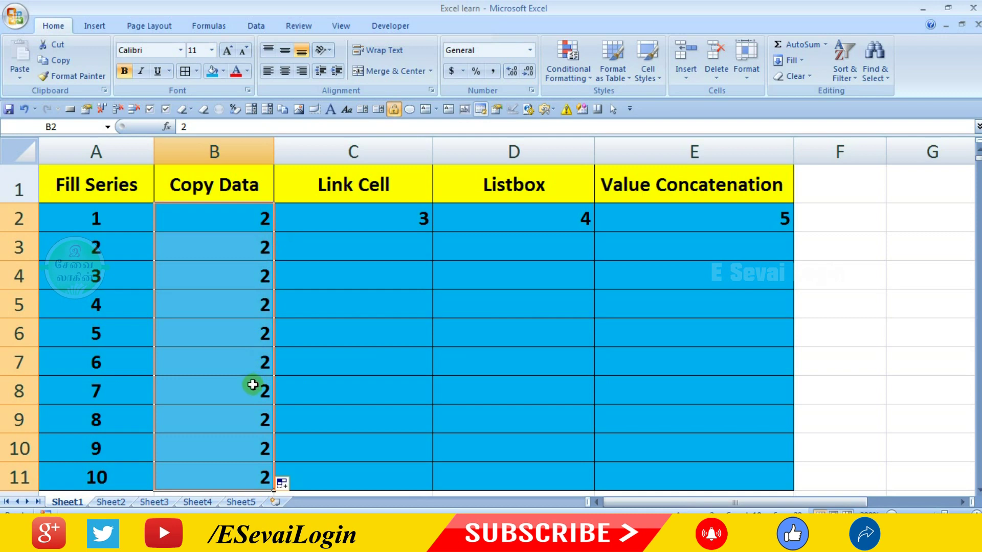
{"action": "left_click", "coordinate": [297, 350]}
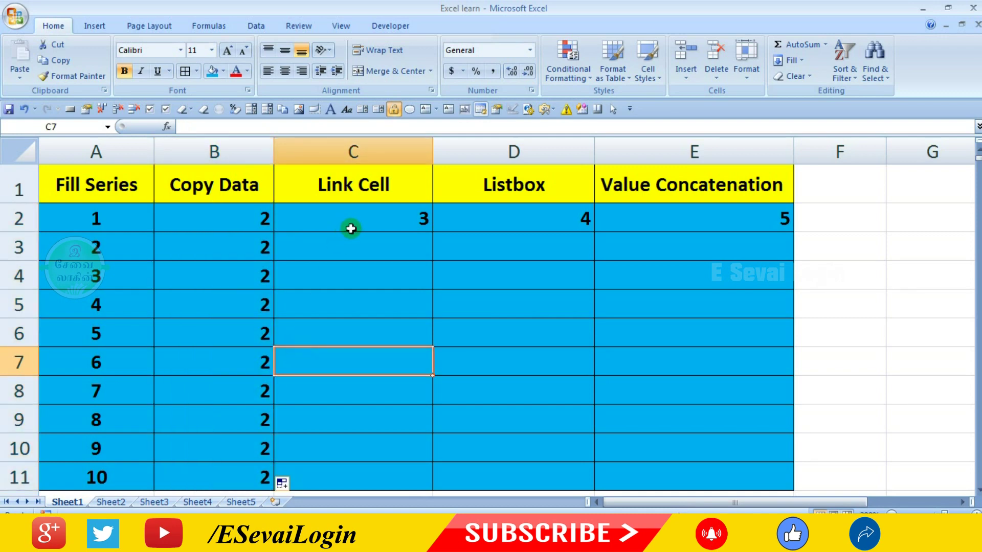
{"action": "left_click", "coordinate": [354, 249]}
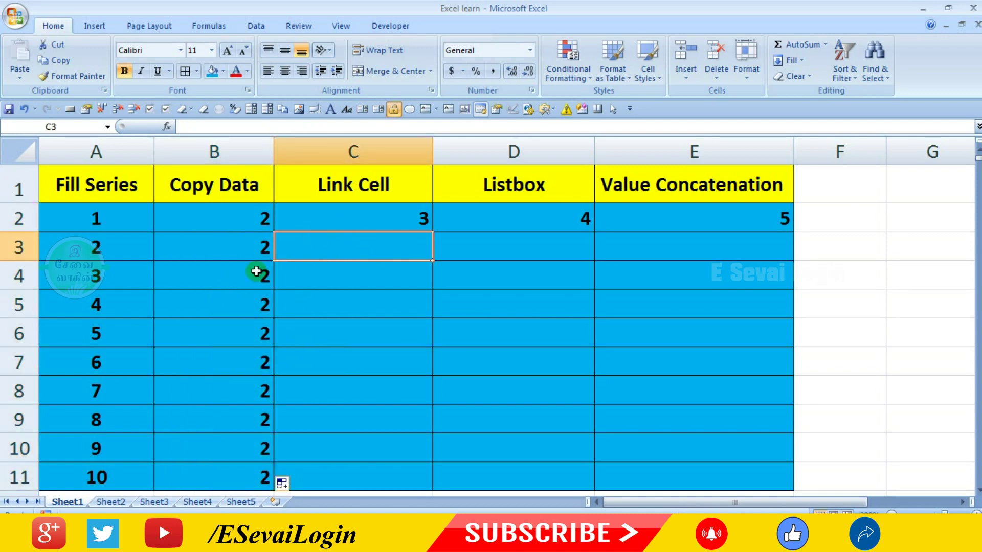
Step: Clear the 3 from C2 and centre the Copy Data values in B2:B11
{"action": "left_click", "coordinate": [407, 211]}
{"action": "key", "text": "Delete"}
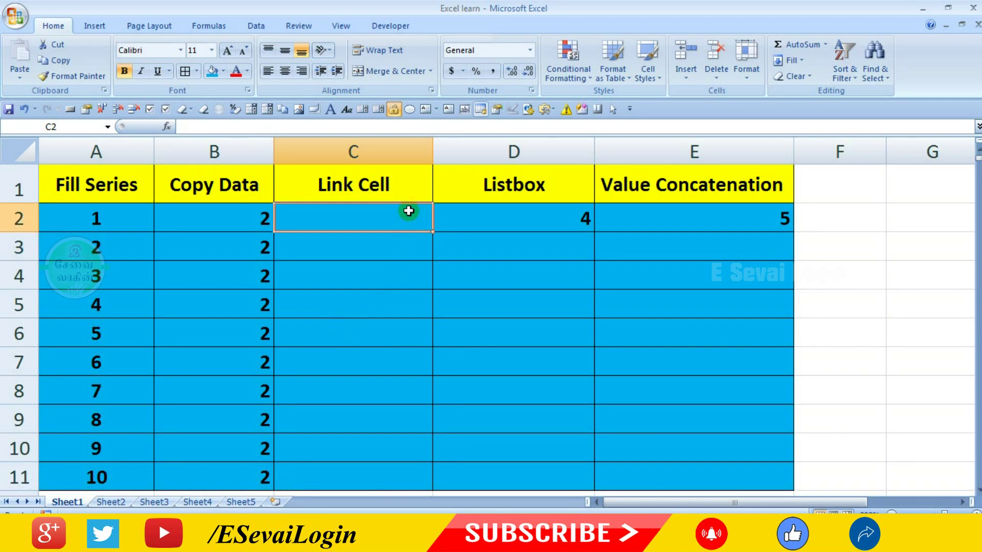
{"action": "left_click", "coordinate": [355, 344]}
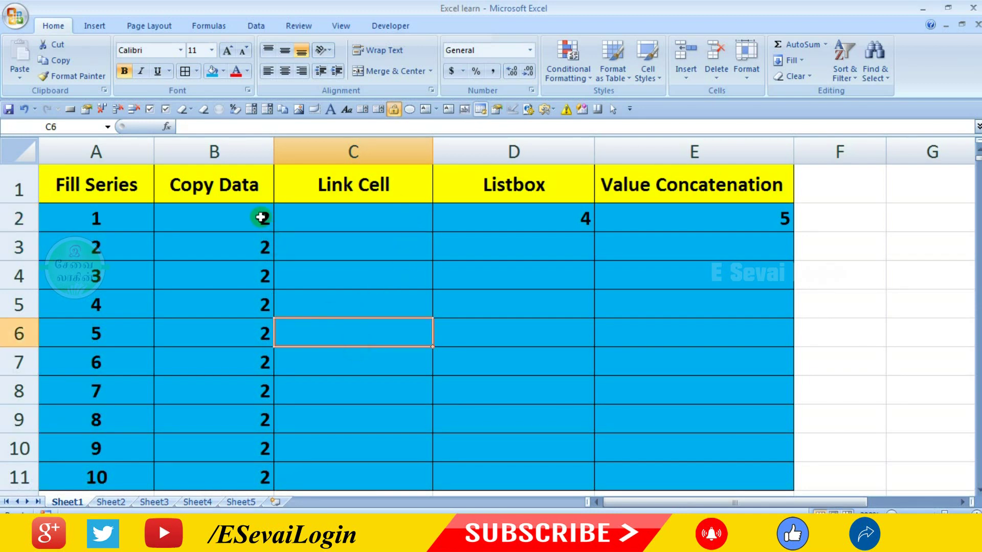
{"action": "left_click_drag", "start_coordinate": [263, 215], "coordinate": [222, 475]}
{"action": "left_click", "coordinate": [283, 72]}
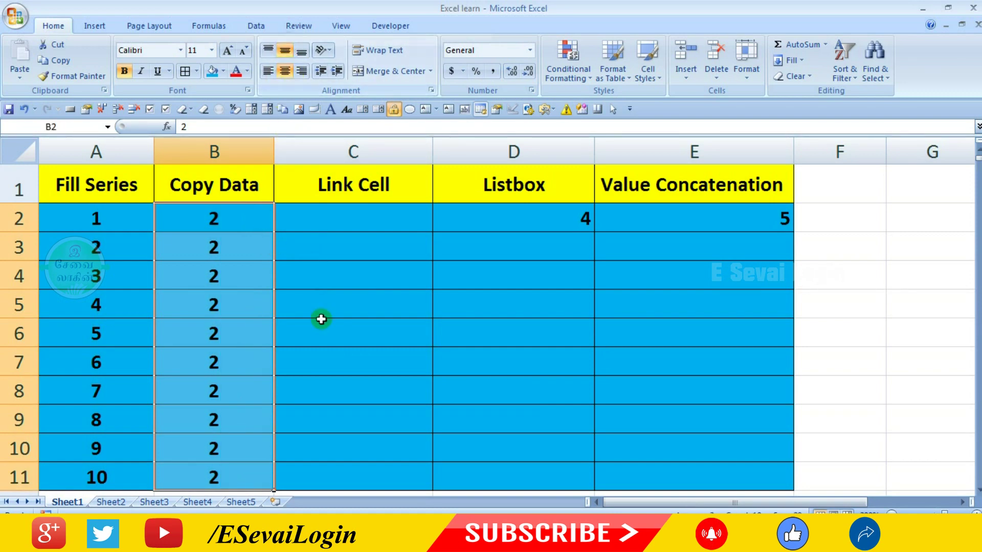
{"action": "left_click", "coordinate": [321, 321]}
Step: Check the value in B4, then begin a formula in C2
{"action": "left_click", "coordinate": [341, 218]}
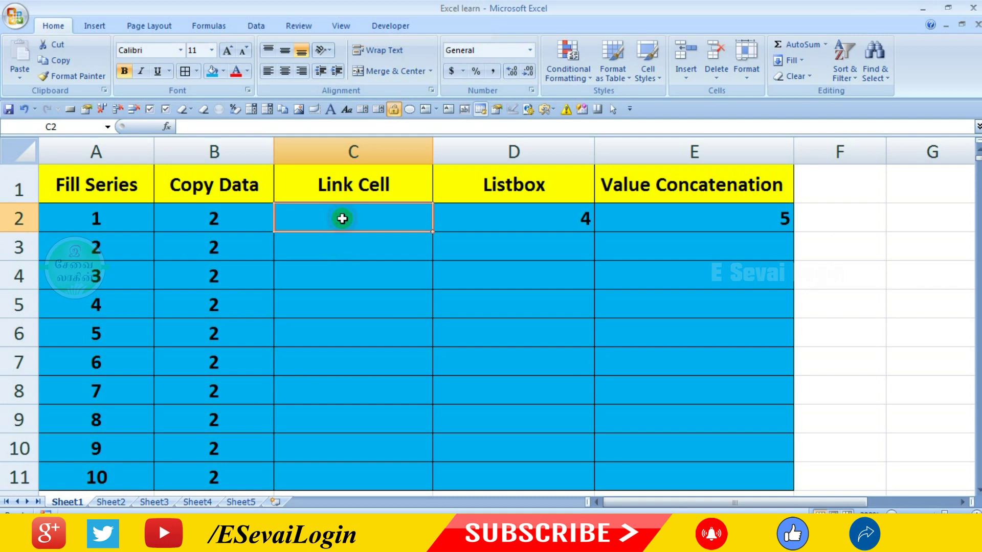
{"action": "left_click", "coordinate": [180, 272]}
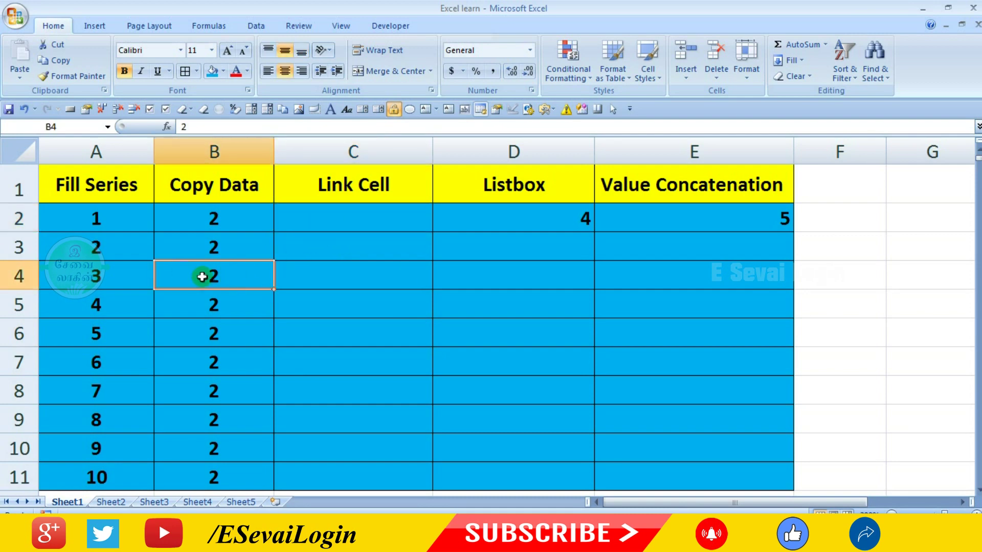
{"action": "left_click", "coordinate": [345, 213]}
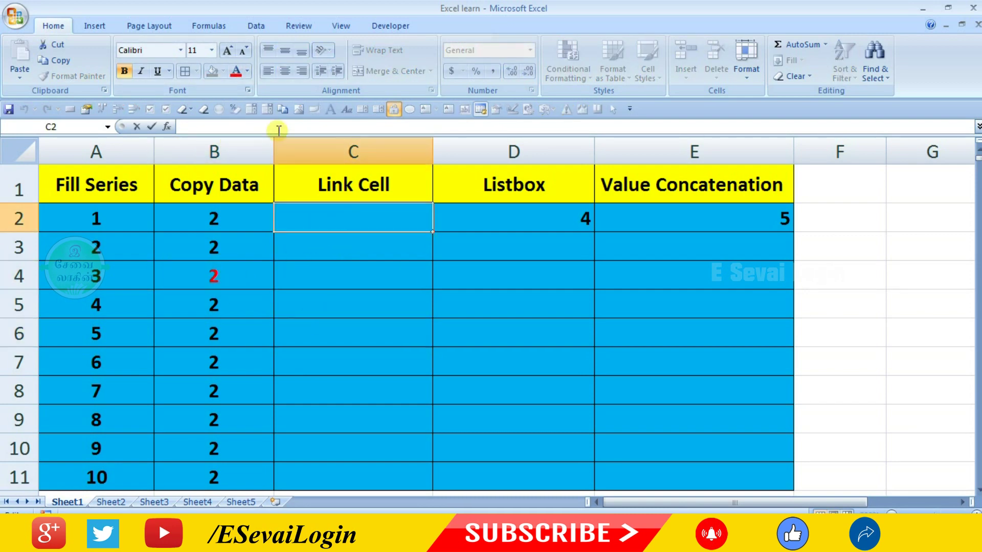
Step: Link C2 to B4 with =B4, then change B4 to 5
{"action": "type", "text": "="}
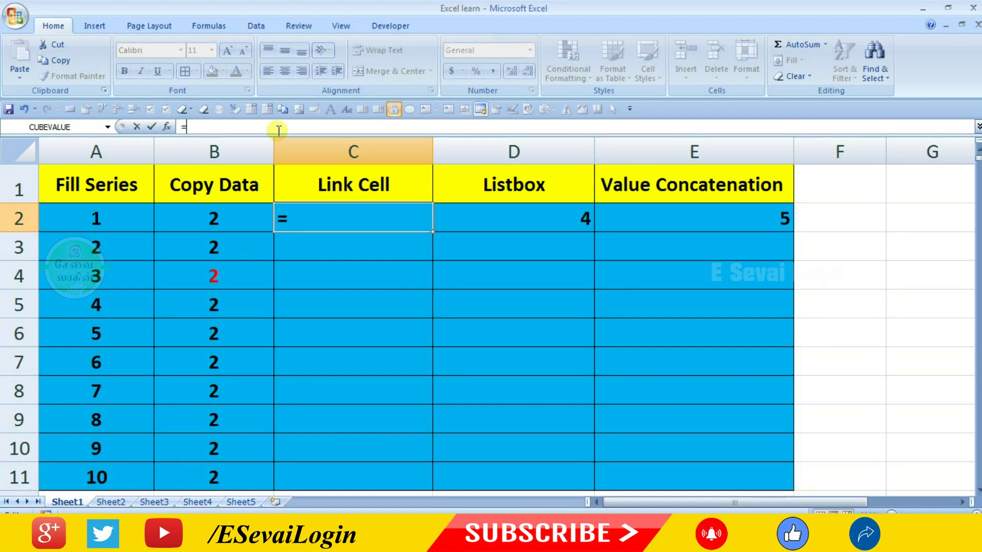
{"action": "type", "text": "b"}
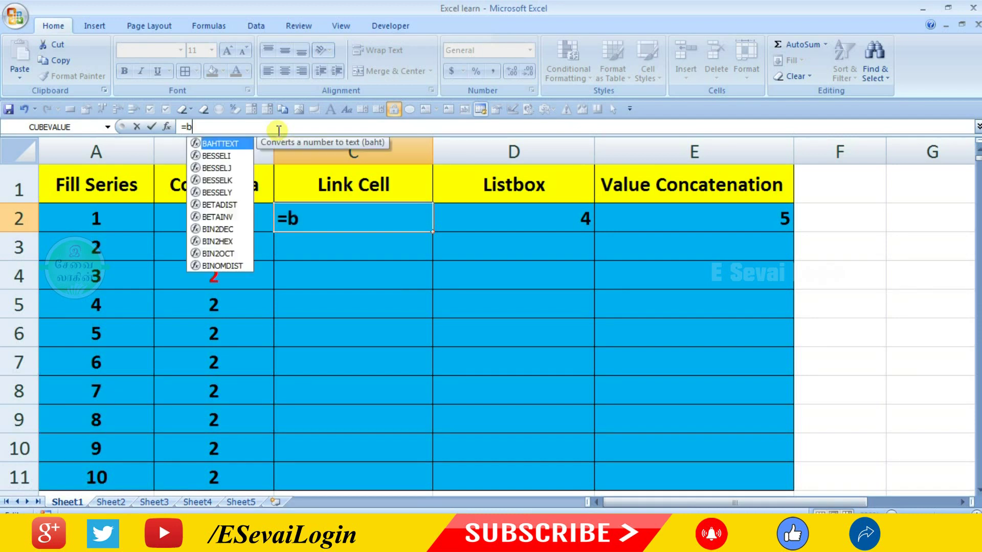
{"action": "type", "text": "4"}
{"action": "key", "text": "Return"}
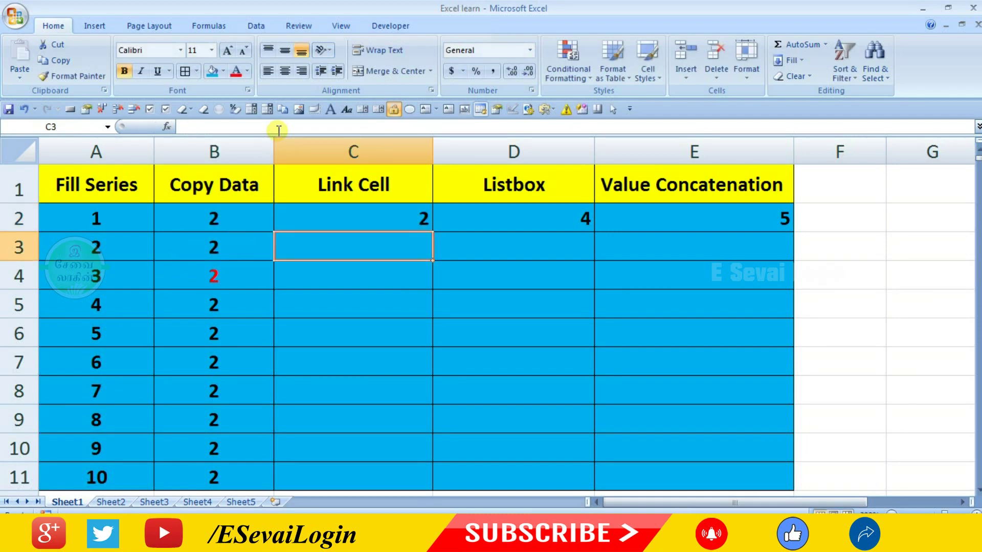
{"action": "left_click", "coordinate": [229, 277]}
{"action": "type", "text": "5"}
{"action": "key", "text": "Return"}
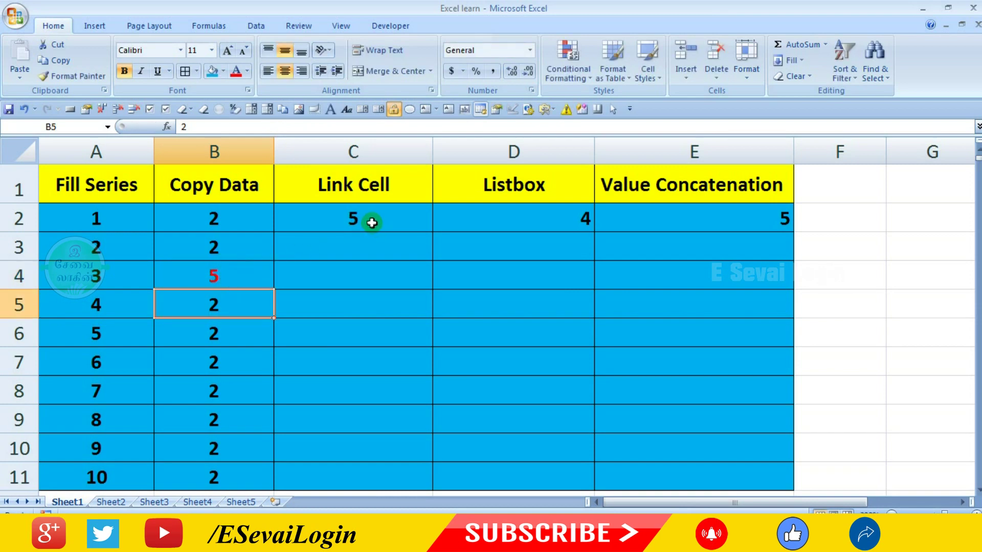
Step: Set the font colour of C2 and B4 to yellow
{"action": "left_click", "coordinate": [372, 222]}
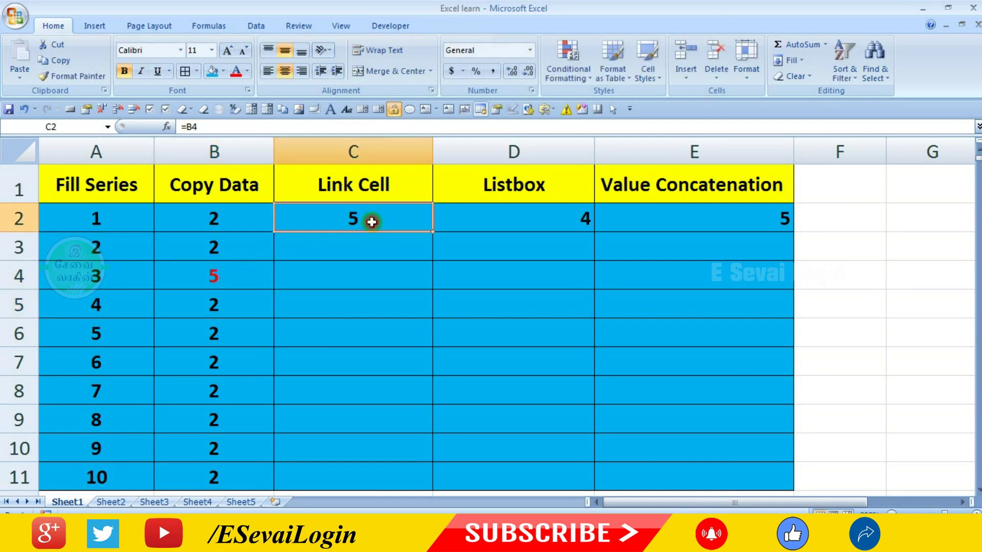
{"action": "left_click", "coordinate": [248, 73]}
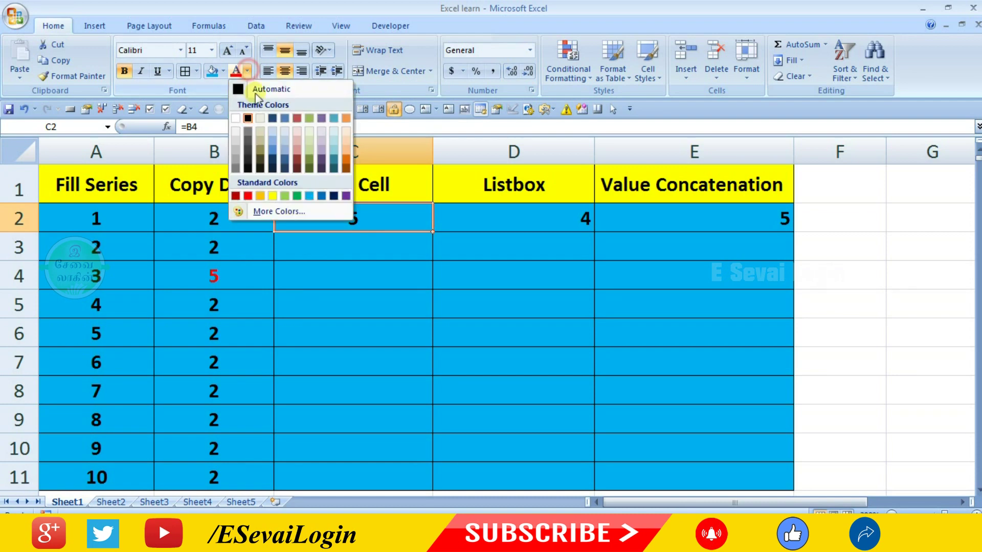
{"action": "left_click", "coordinate": [273, 195]}
{"action": "left_click", "coordinate": [235, 274]}
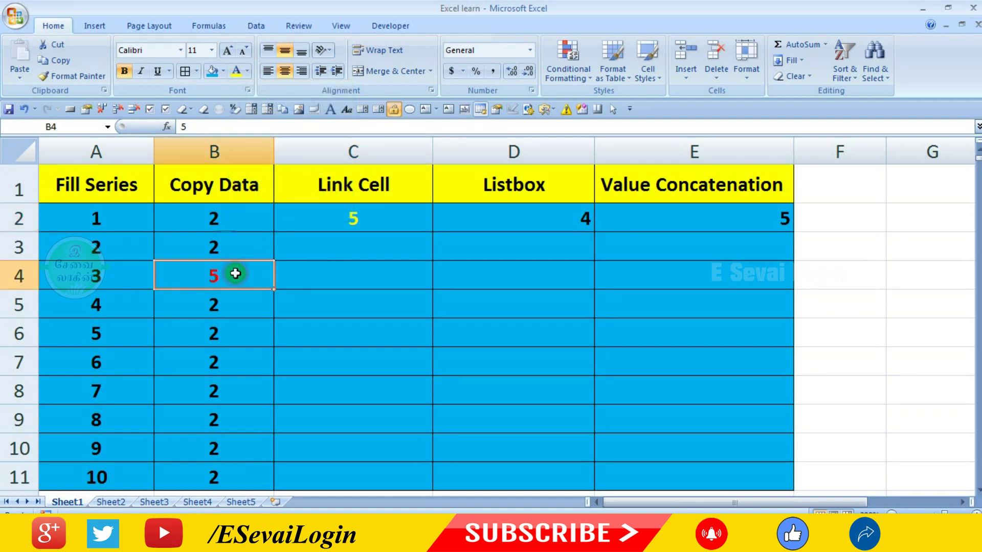
{"action": "left_click", "coordinate": [235, 71]}
{"action": "left_click", "coordinate": [320, 339]}
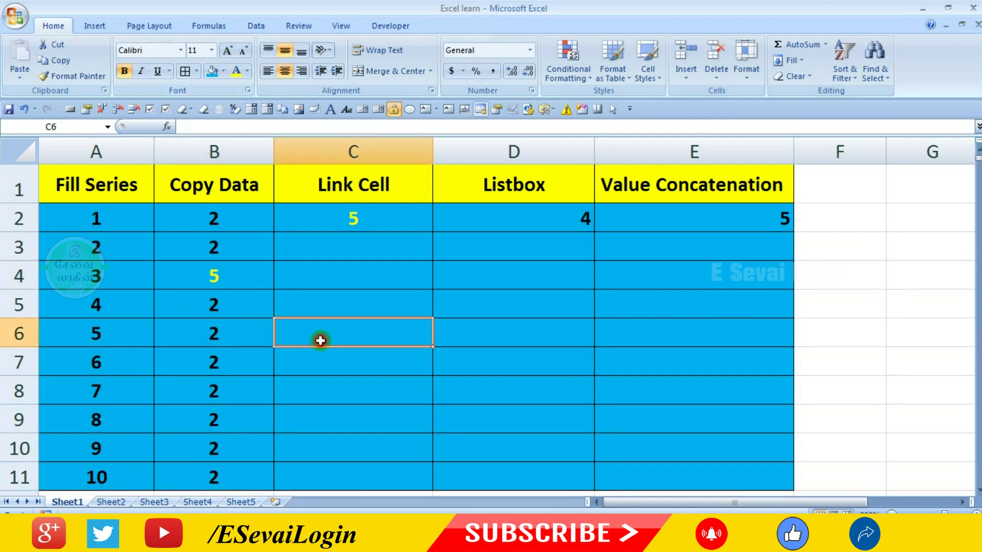
Step: Change B4 to 45, then to a text value, watching C2 follow
{"action": "left_click", "coordinate": [239, 285]}
{"action": "type", "text": "45"}
{"action": "key", "text": "Return"}
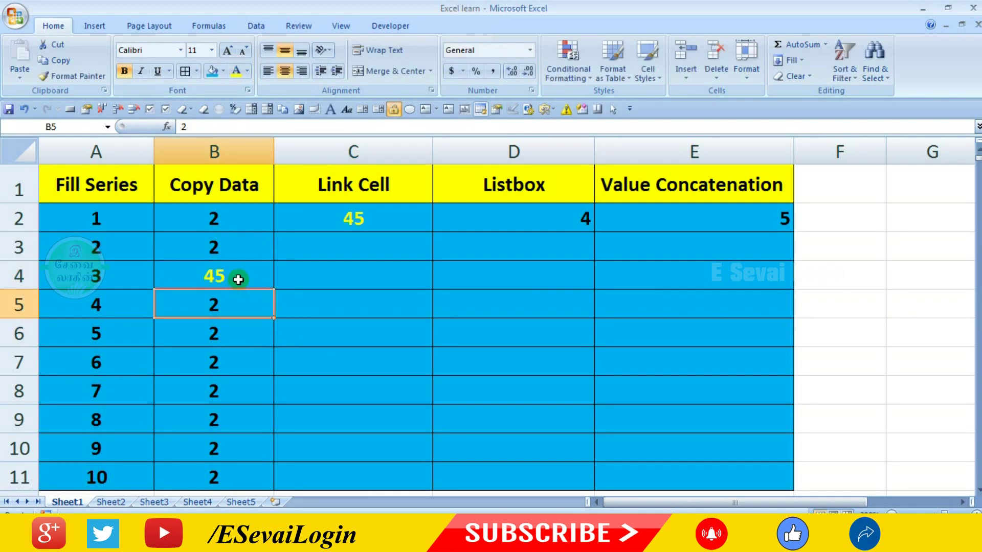
{"action": "left_click", "coordinate": [239, 285]}
{"action": "double_click", "coordinate": [239, 283]}
{"action": "key", "text": "BackSpace"}
{"action": "key", "text": "BackSpace"}
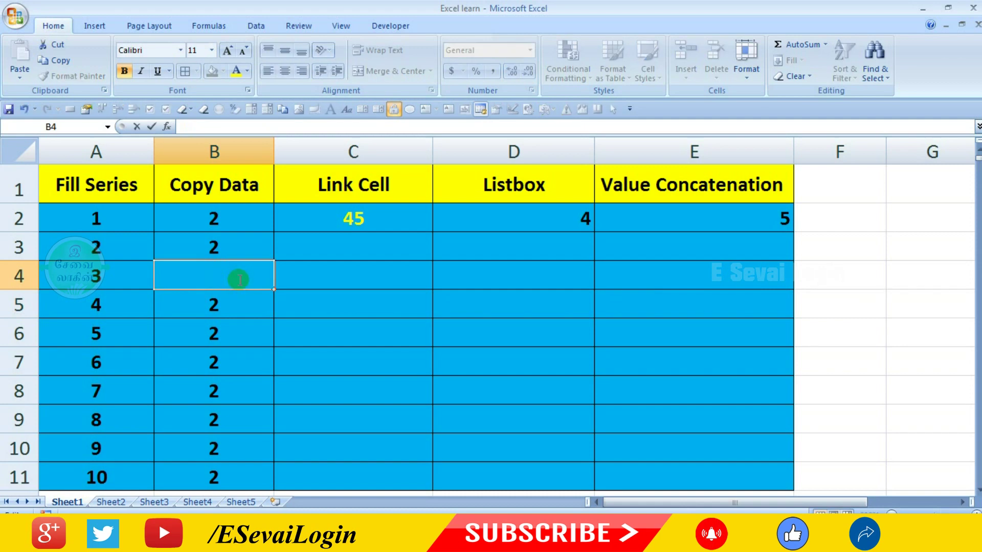
{"action": "type", "text": "arul"}
{"action": "key", "text": "Return"}
Step: Change B4 to 1111 and then 2, confirming linked C2 updates each time
{"action": "left_click", "coordinate": [239, 280]}
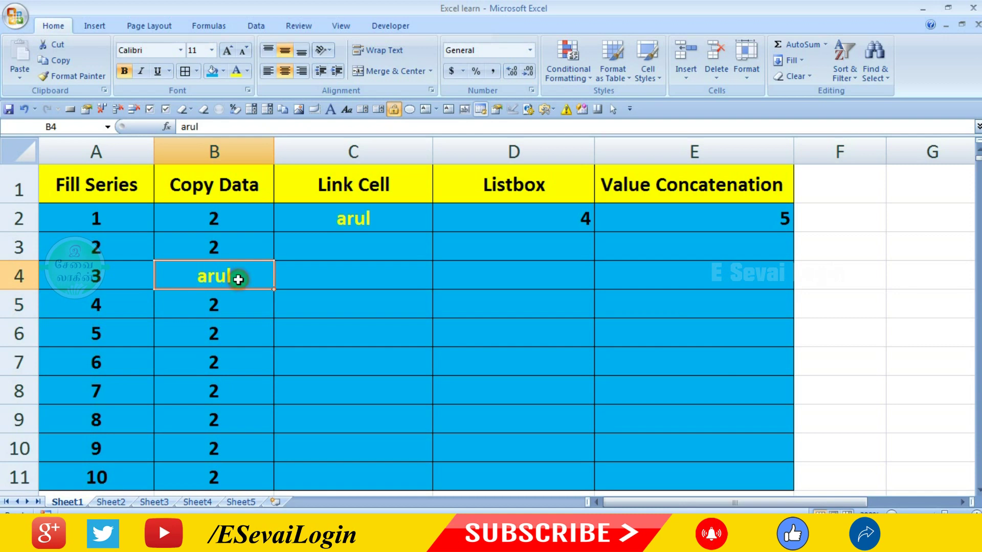
{"action": "double_click", "coordinate": [238, 279]}
{"action": "key", "text": "BackSpace"}
{"action": "key", "text": "BackSpace"}
{"action": "key", "text": "BackSpace"}
{"action": "key", "text": "BackSpace"}
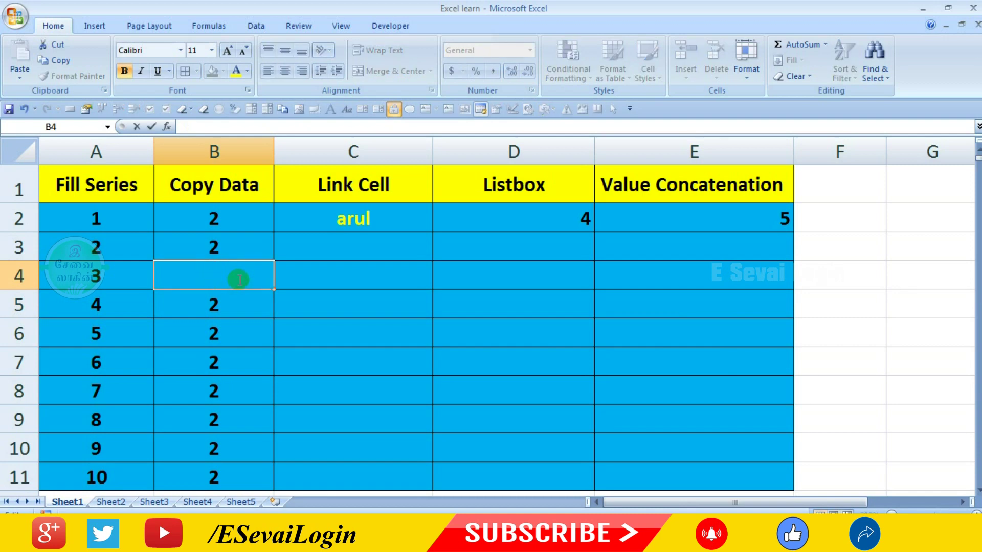
{"action": "type", "text": "1111"}
{"action": "key", "text": "Return"}
{"action": "left_click", "coordinate": [339, 287]}
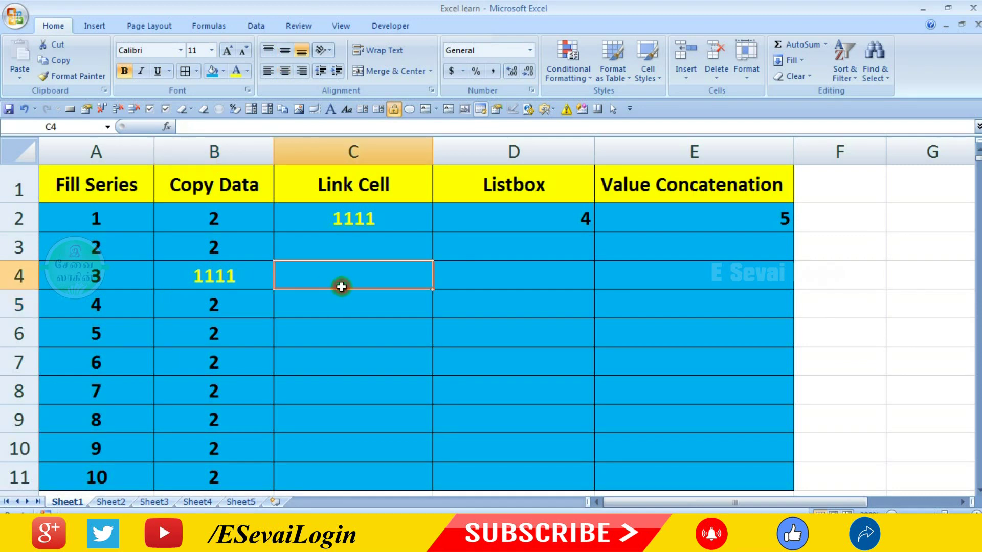
{"action": "left_click", "coordinate": [228, 247]}
{"action": "key", "text": "Return"}
{"action": "type", "text": "2"}
{"action": "key", "text": "Return"}
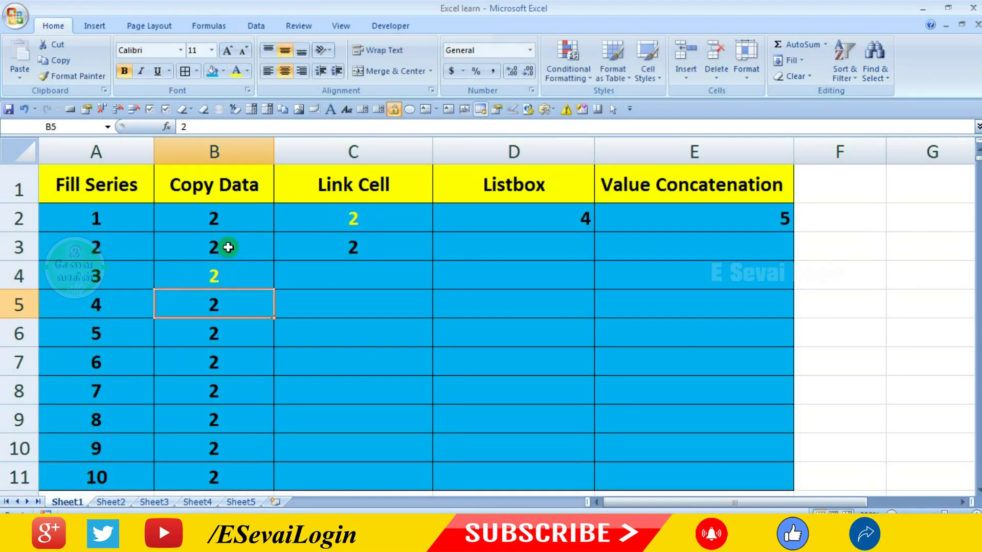
{"action": "left_click", "coordinate": [456, 256]}
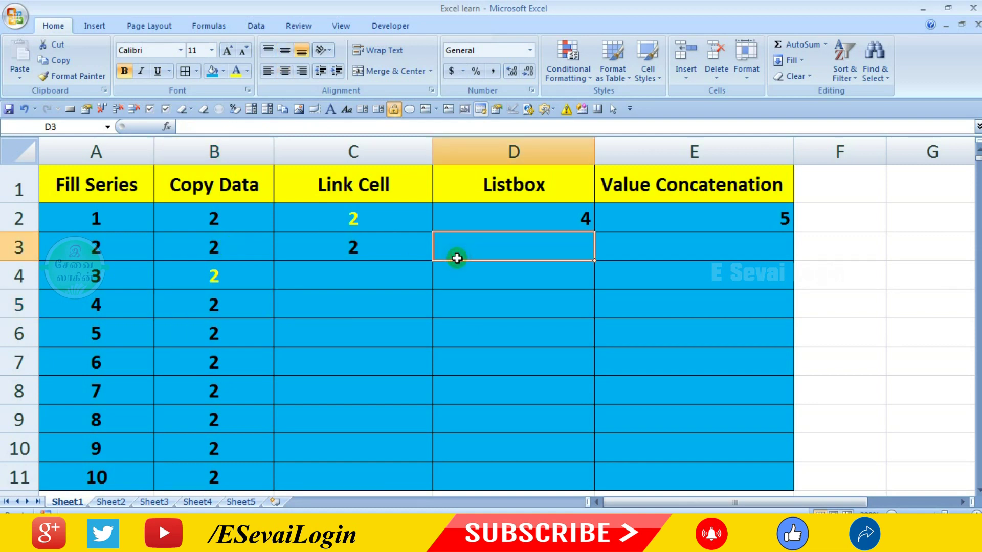
{"action": "left_click", "coordinate": [561, 225]}
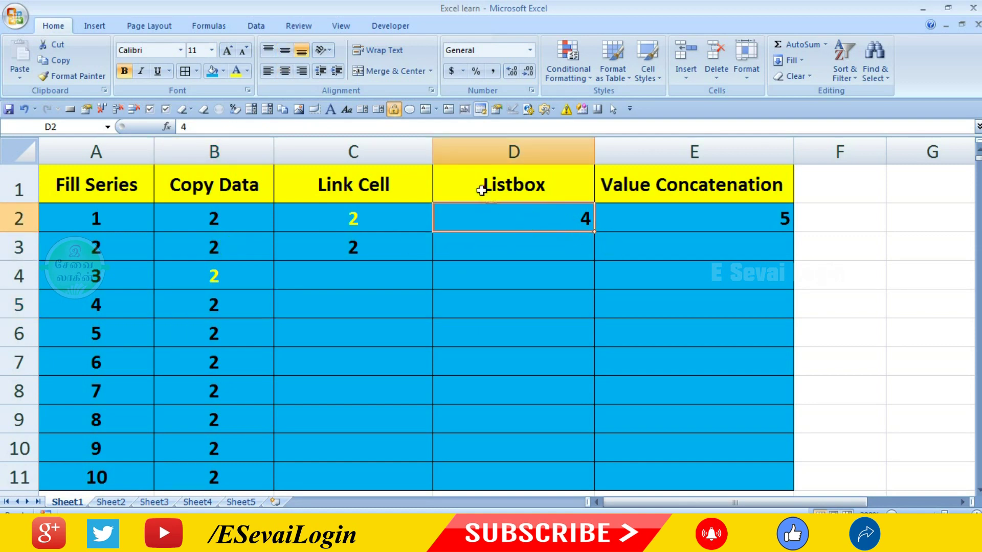
Step: Select D2:E3 and delete the leftover 4 and 5 values
{"action": "left_click", "coordinate": [551, 253]}
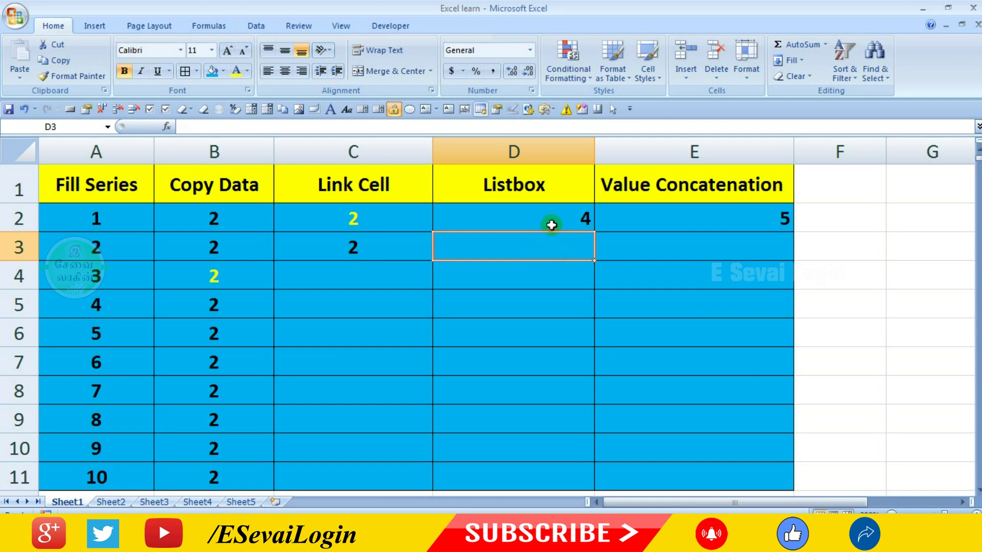
{"action": "left_click_drag", "start_coordinate": [552, 221], "coordinate": [560, 254]}
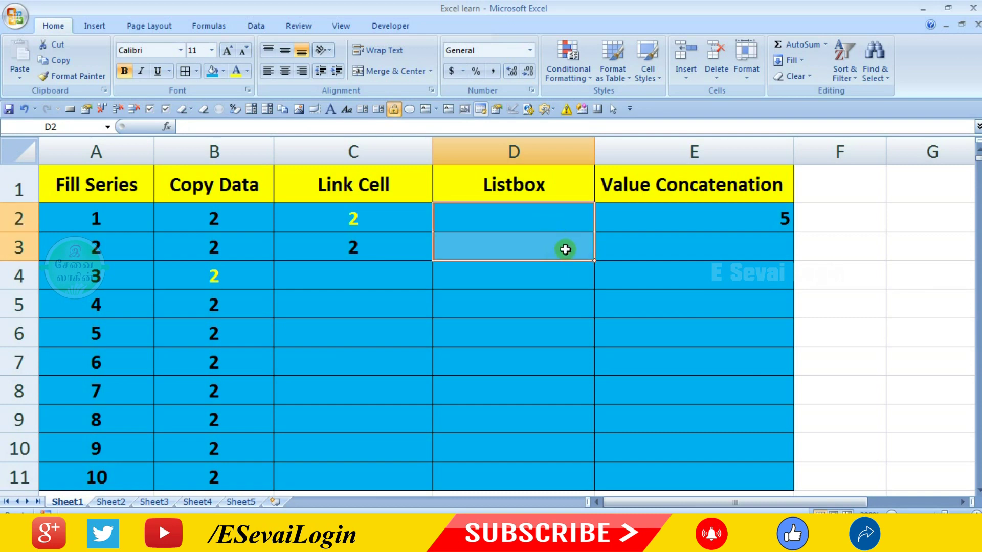
{"action": "left_click_drag", "start_coordinate": [527, 217], "coordinate": [743, 239]}
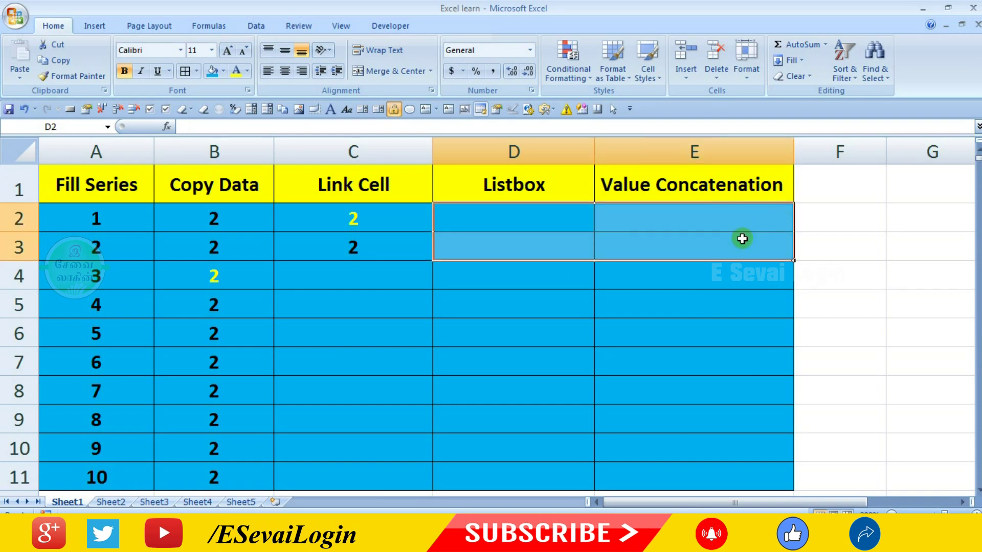
{"action": "left_click", "coordinate": [589, 290]}
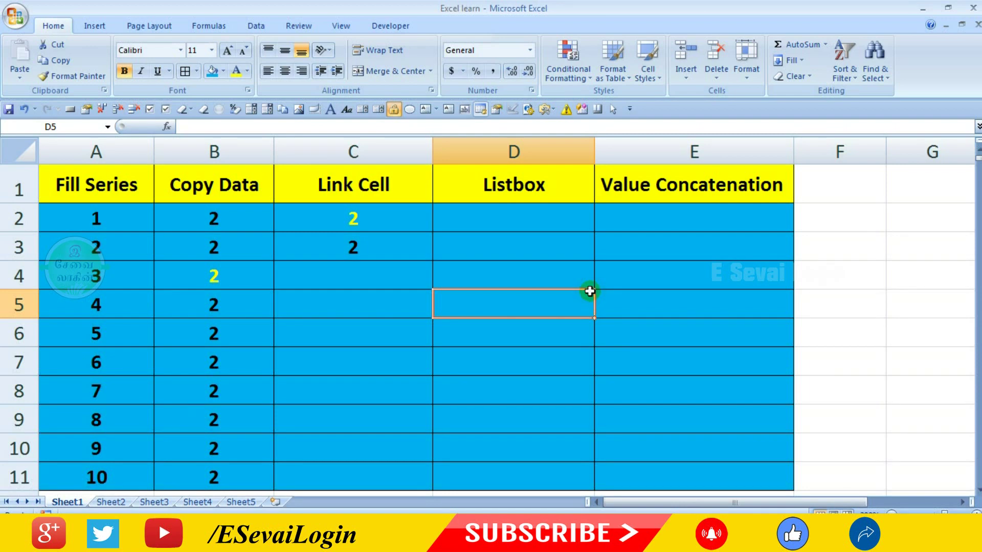
Step: Enter name, fname and address down F2:F4, then select that range and cell D2
{"action": "left_click", "coordinate": [830, 214]}
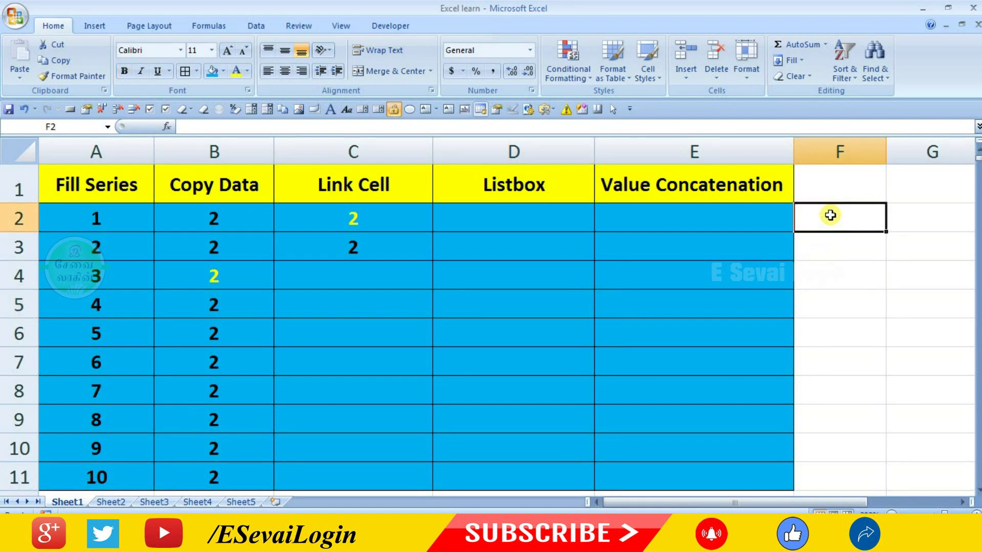
{"action": "type", "text": "name"}
{"action": "key", "text": "Return"}
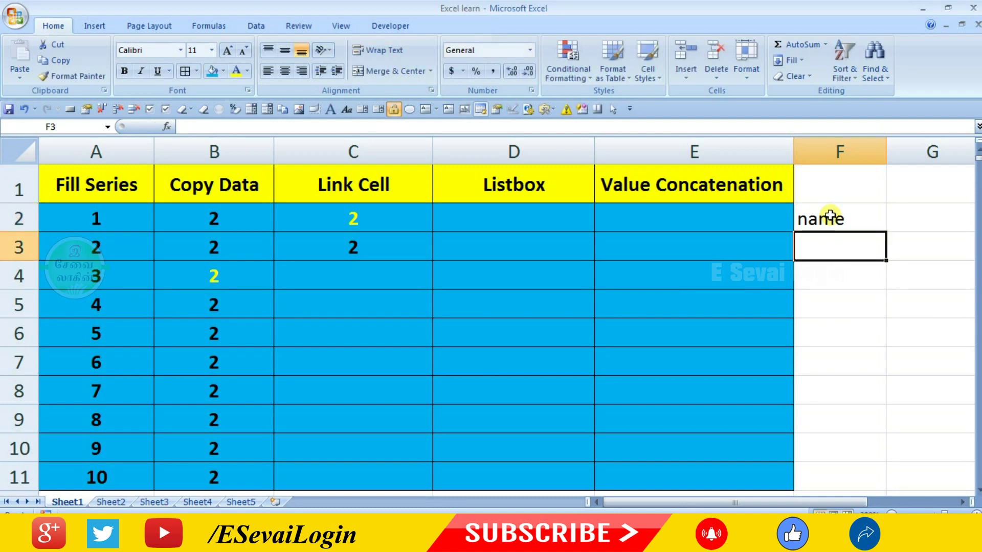
{"action": "type", "text": "f"}
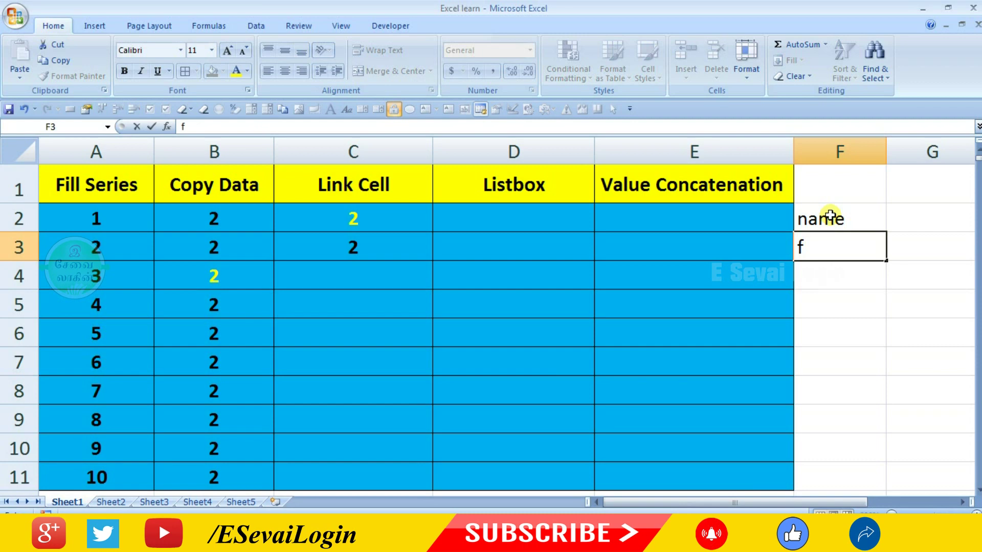
{"action": "type", "text": "name"}
{"action": "key", "text": "Return"}
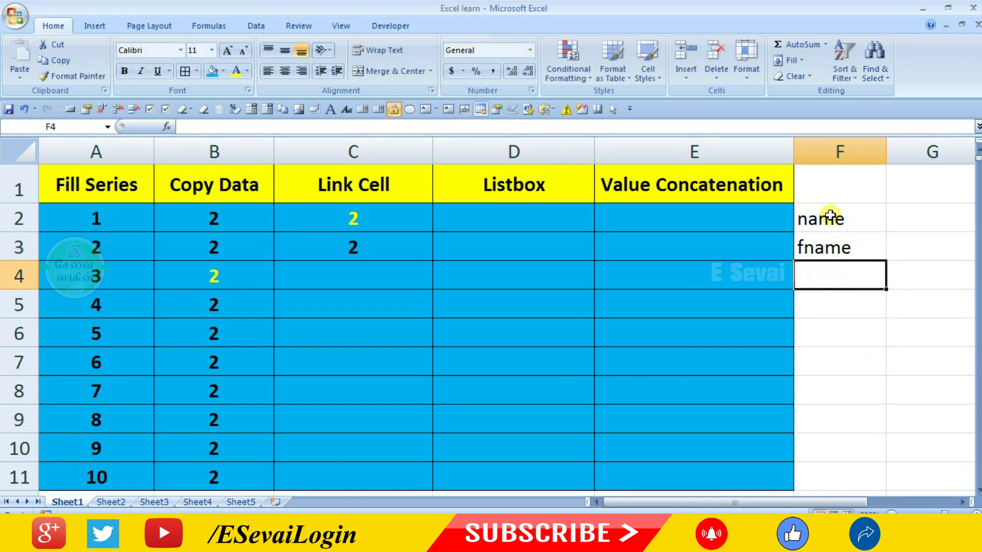
{"action": "type", "text": "adr"}
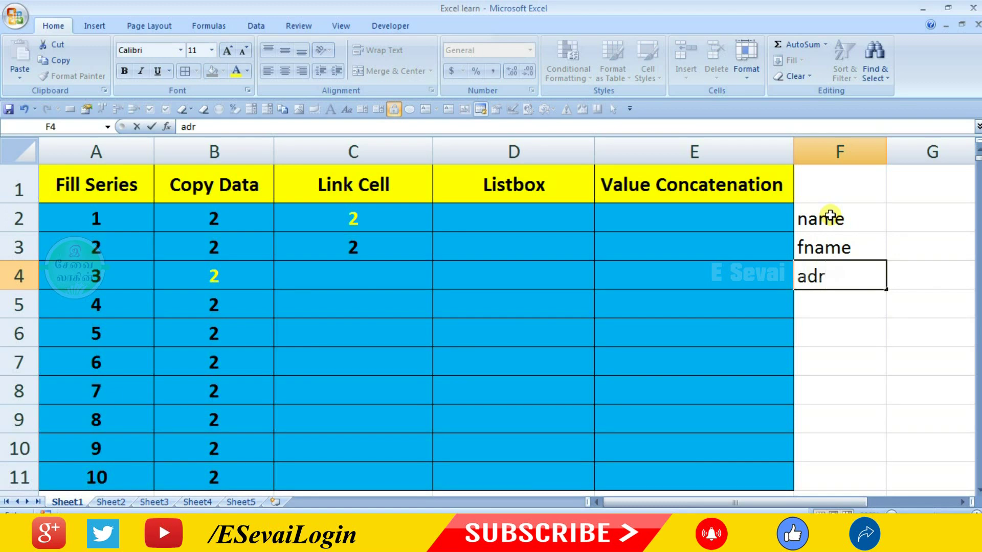
{"action": "type", "text": "dress"}
{"action": "key", "text": "Return"}
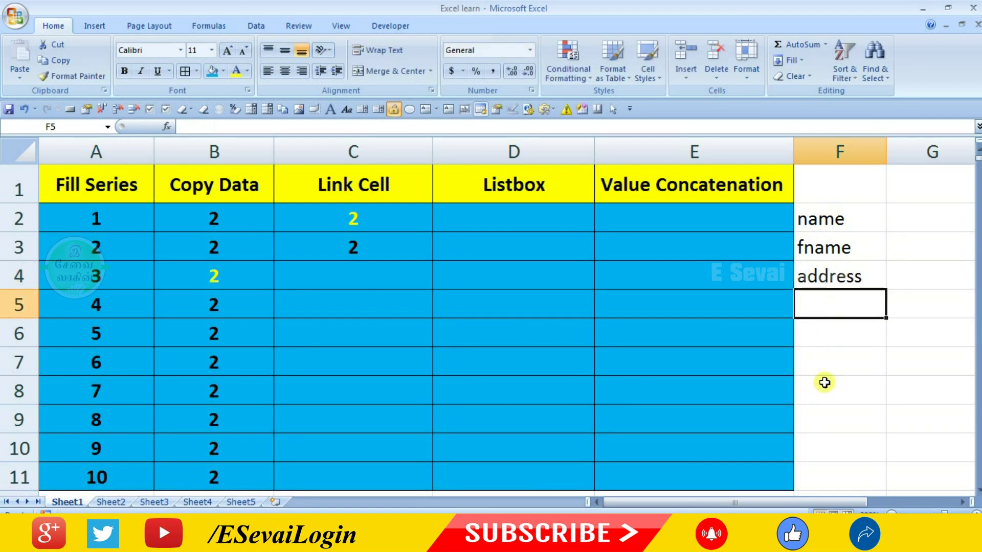
{"action": "left_click", "coordinate": [876, 339]}
{"action": "left_click_drag", "start_coordinate": [837, 219], "coordinate": [840, 277]}
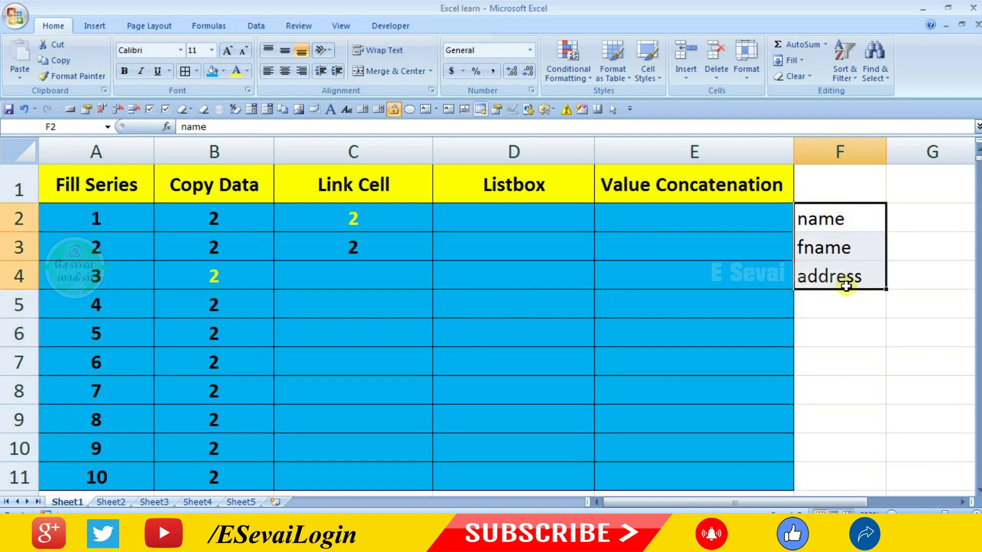
{"action": "left_click", "coordinate": [505, 214]}
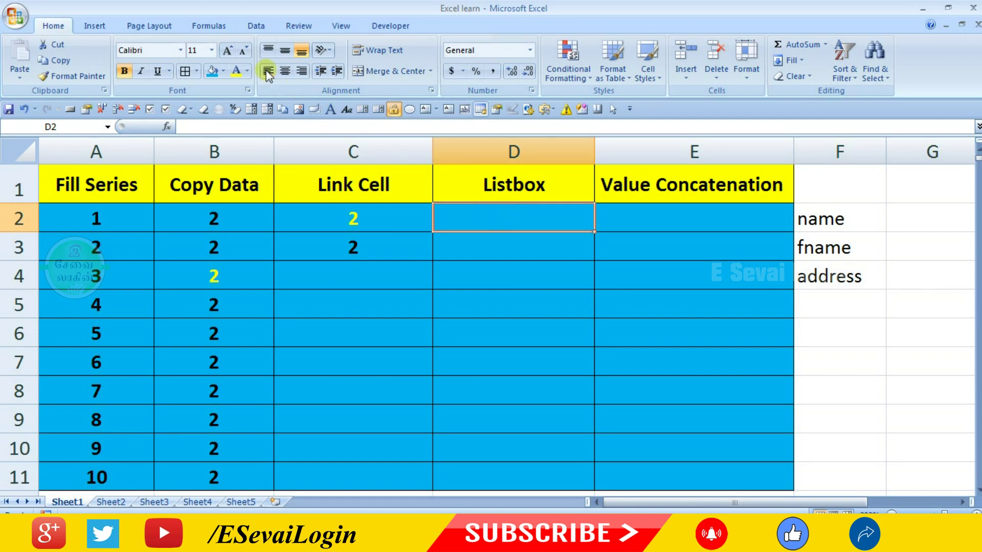
Step: Give D2 a List data validation with source =$F$2:$F$4
{"action": "left_click", "coordinate": [257, 27]}
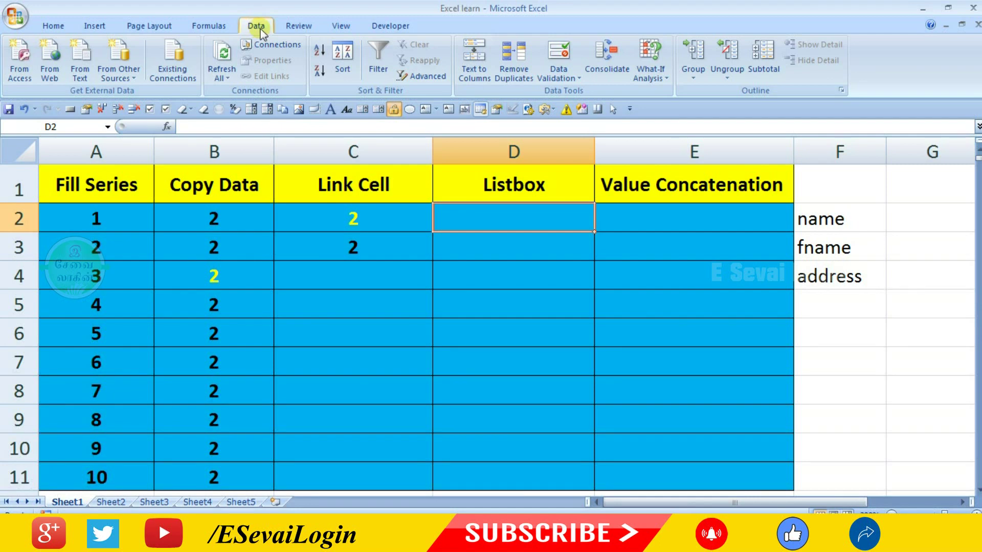
{"action": "left_click", "coordinate": [573, 82]}
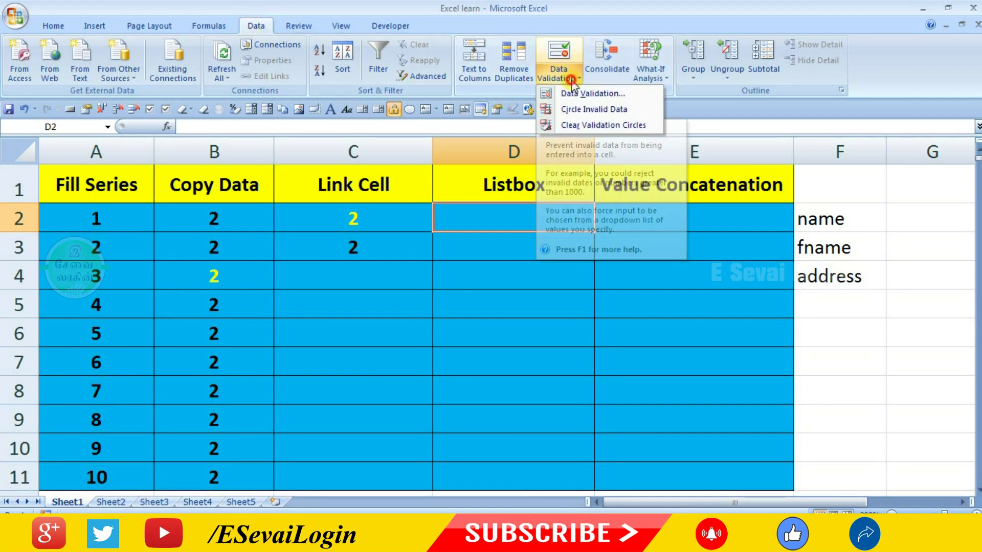
{"action": "left_click", "coordinate": [575, 91]}
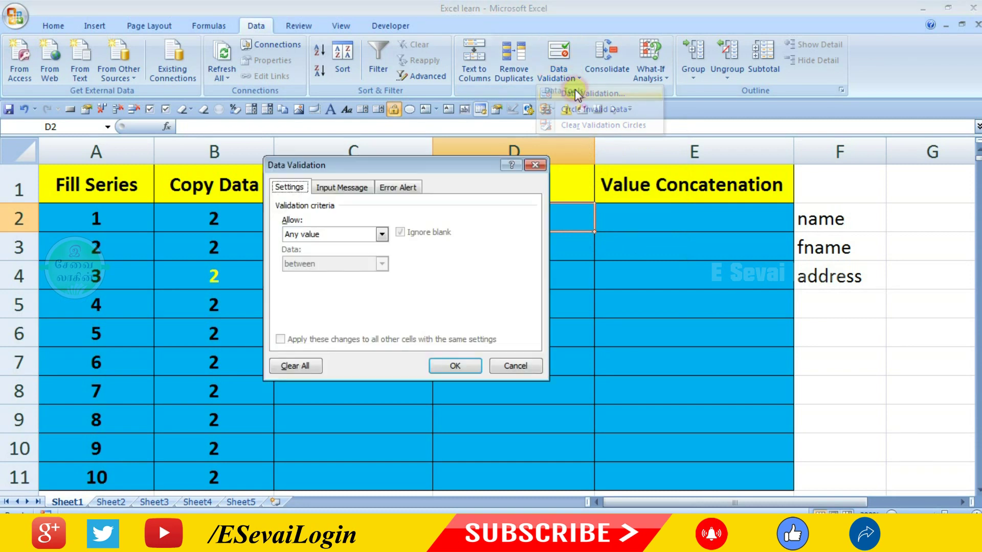
{"action": "left_click", "coordinate": [381, 234]}
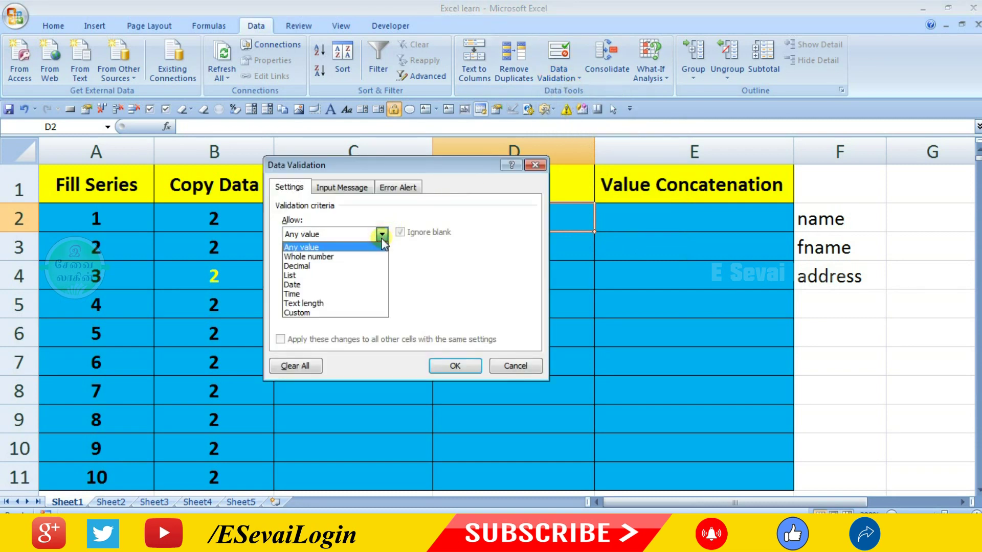
{"action": "left_click", "coordinate": [350, 276]}
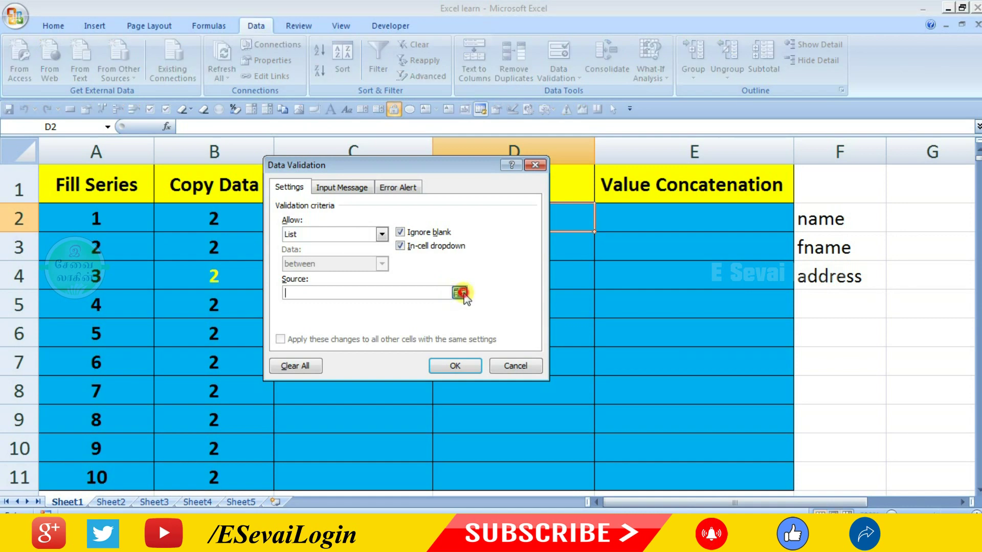
{"action": "left_click", "coordinate": [459, 293]}
{"action": "left_click_drag", "start_coordinate": [833, 218], "coordinate": [839, 281]}
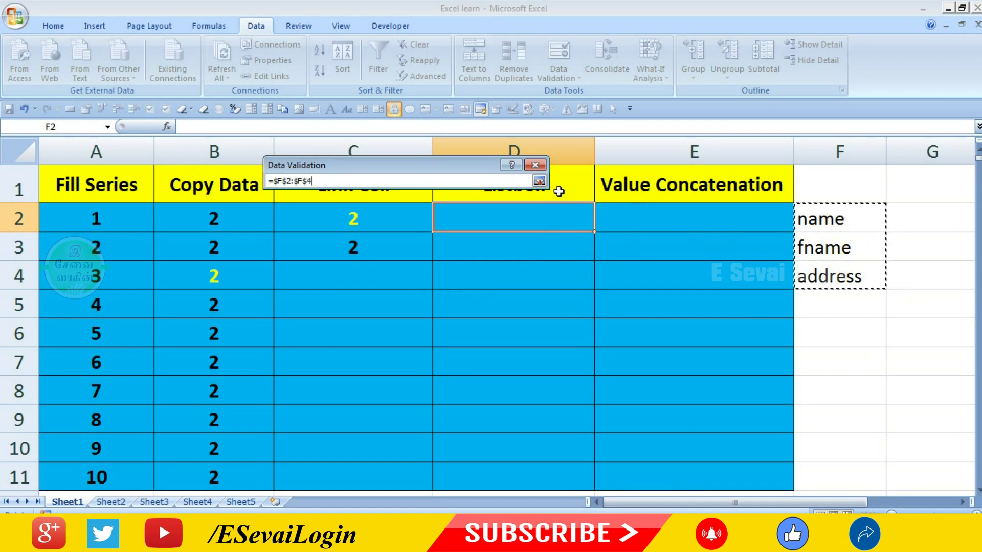
{"action": "left_click", "coordinate": [539, 181]}
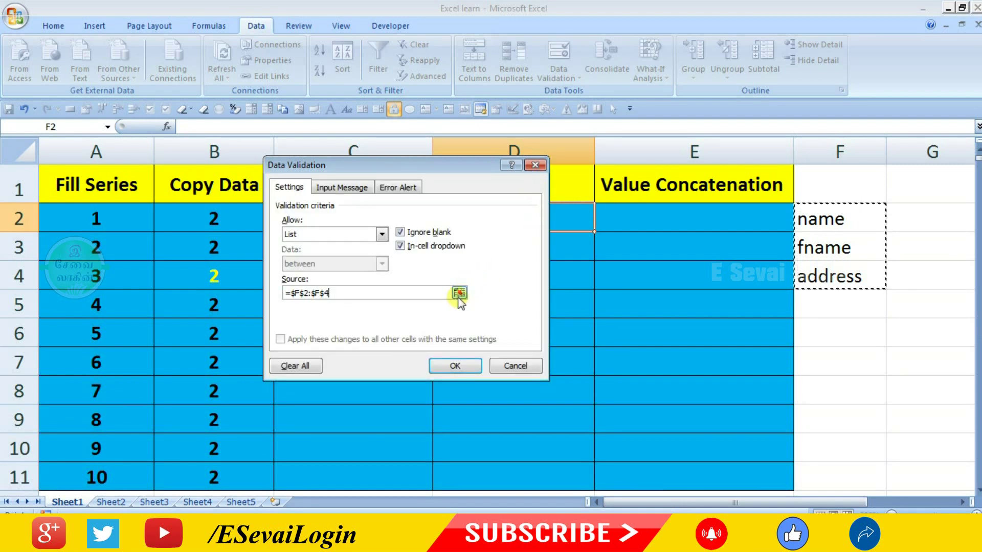
{"action": "left_click", "coordinate": [455, 366]}
{"action": "left_click", "coordinate": [583, 274]}
{"action": "left_click", "coordinate": [590, 225]}
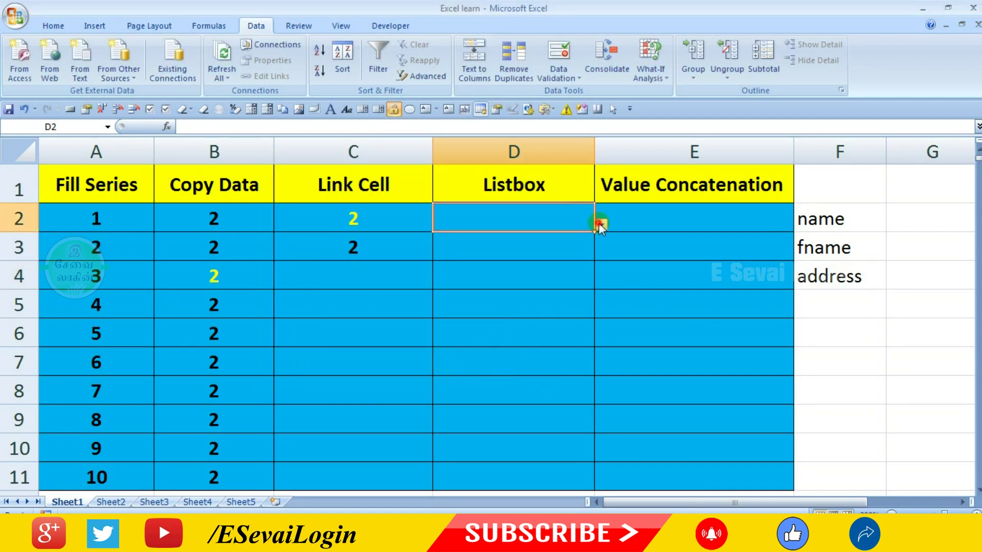
Step: Pick address, then fname, then name from D2's dropdown, ending with E2 selected
{"action": "left_click", "coordinate": [600, 224]}
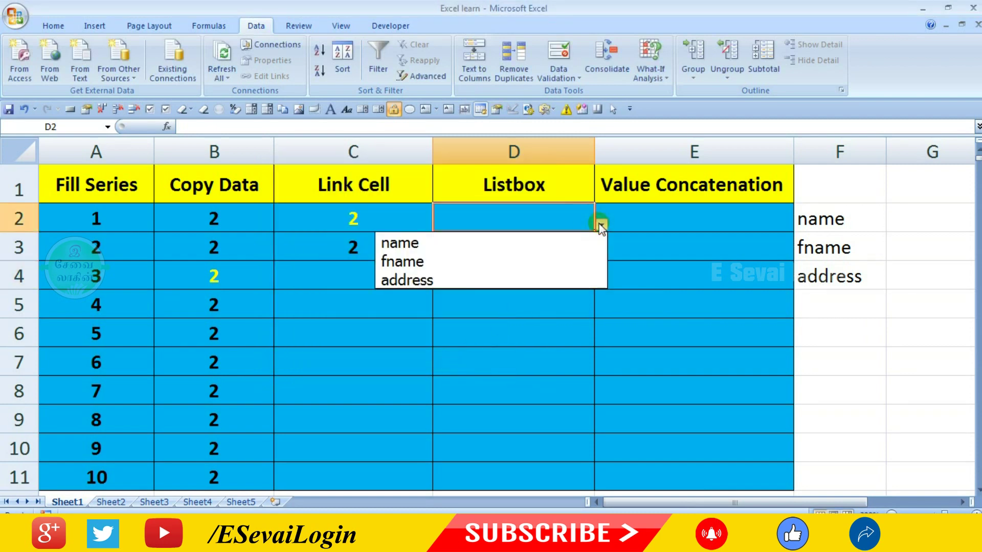
{"action": "left_click", "coordinate": [542, 278]}
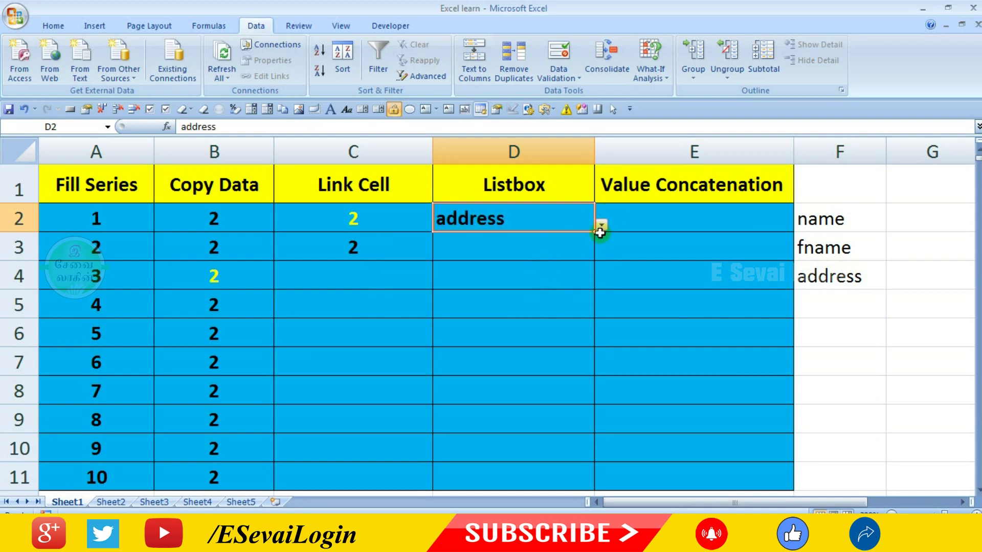
{"action": "left_click", "coordinate": [600, 229]}
{"action": "left_click", "coordinate": [530, 259]}
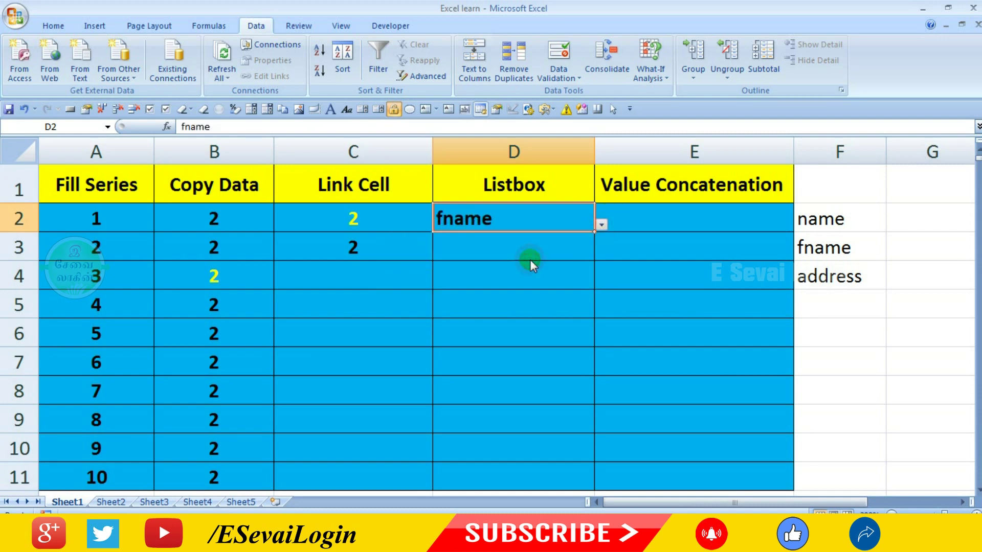
{"action": "left_click", "coordinate": [602, 225]}
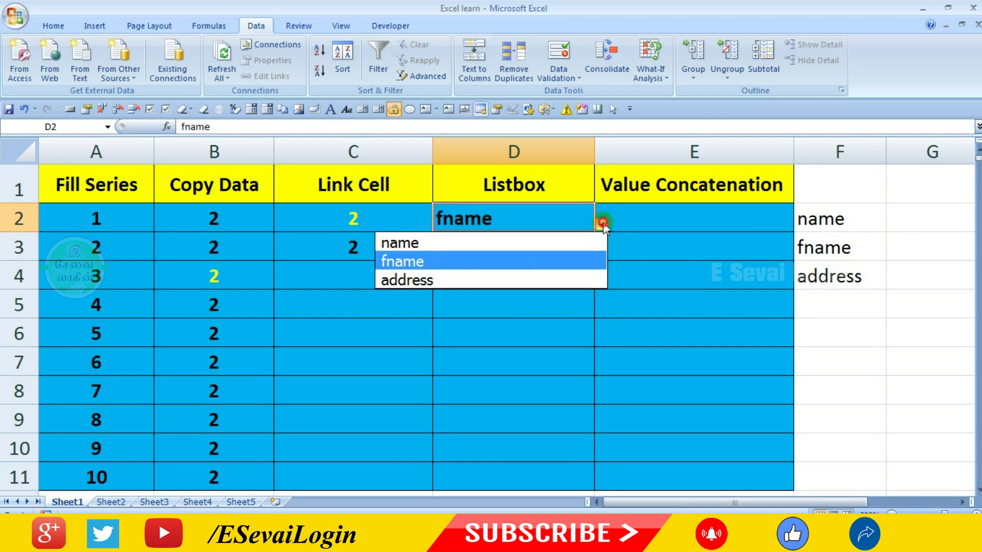
{"action": "left_click", "coordinate": [559, 243]}
{"action": "left_click", "coordinate": [558, 240]}
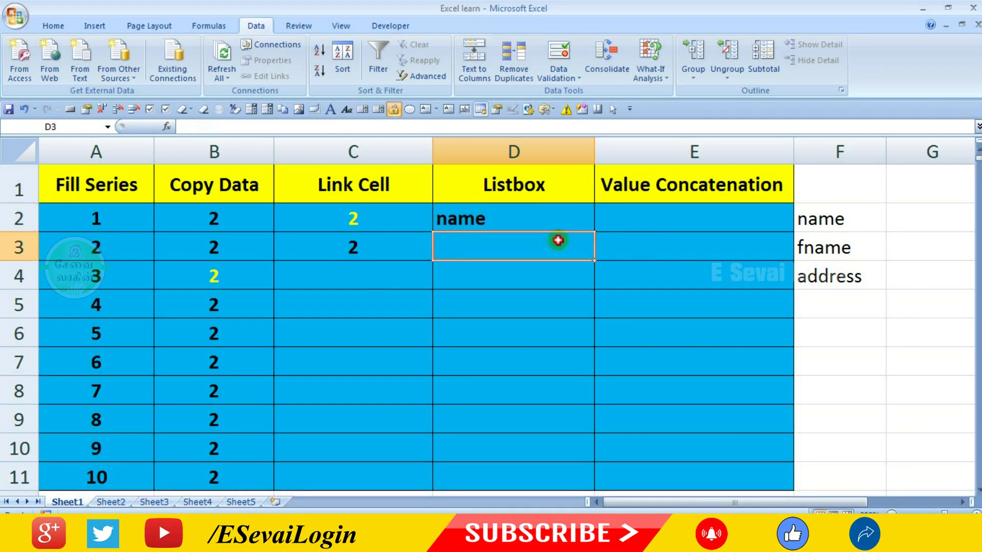
{"action": "left_click", "coordinate": [369, 212]}
{"action": "left_click", "coordinate": [513, 213]}
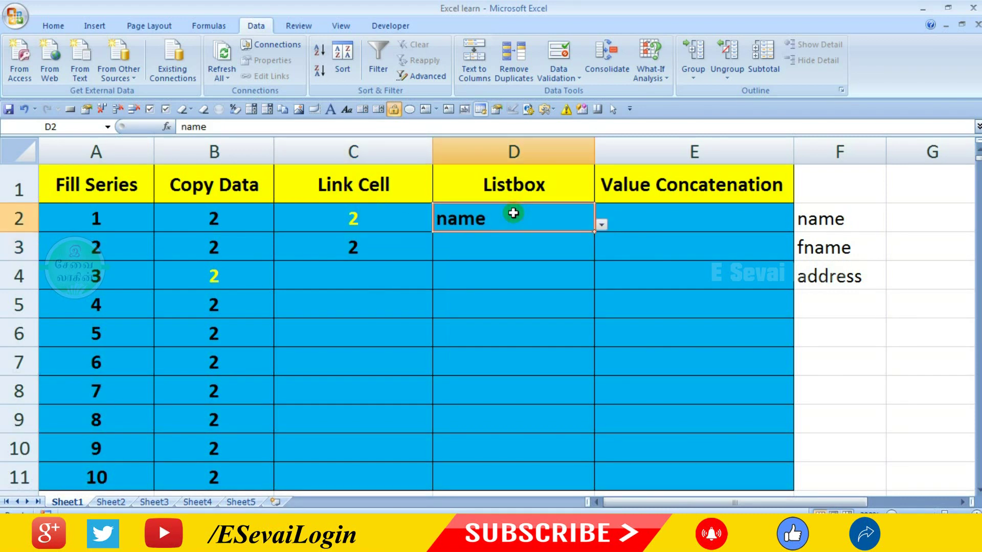
{"action": "left_click", "coordinate": [651, 217]}
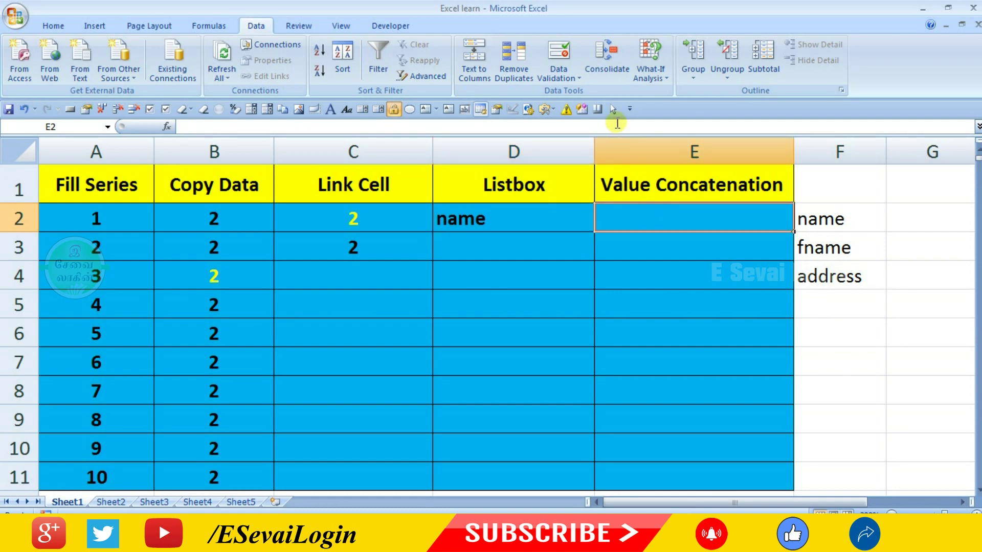
Step: Enter the formula =C2&D2 in E2 so it displays 2name
{"action": "left_click", "coordinate": [617, 125]}
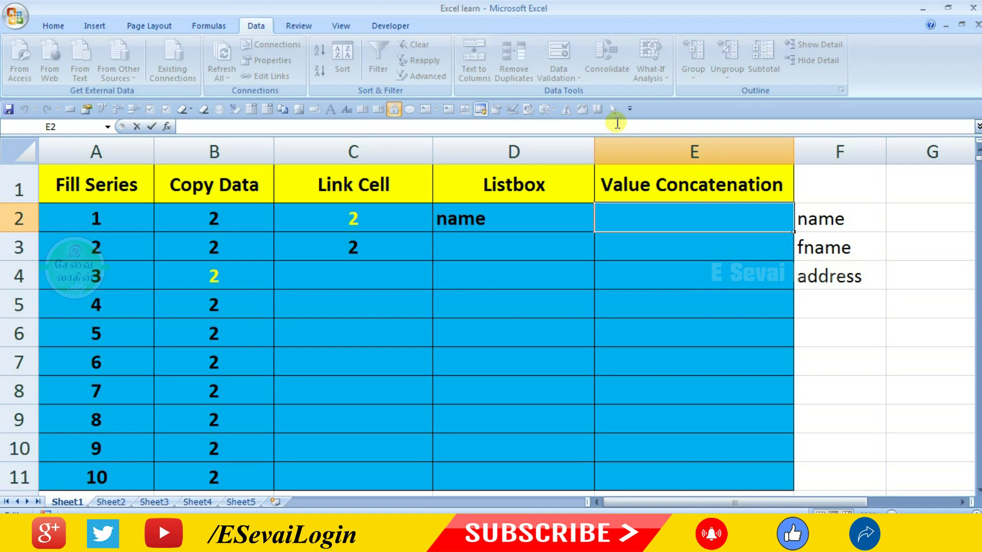
{"action": "type", "text": "="}
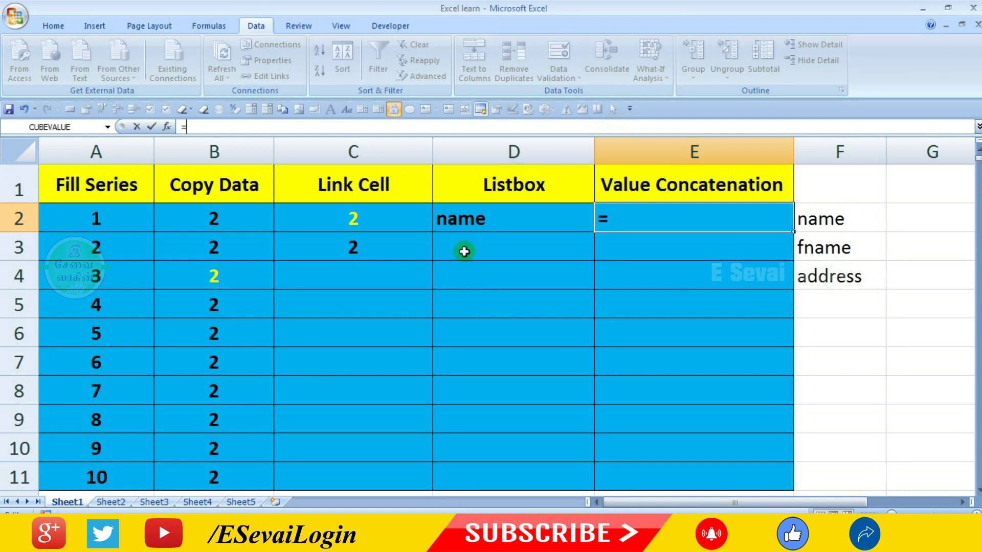
{"action": "left_click", "coordinate": [402, 219]}
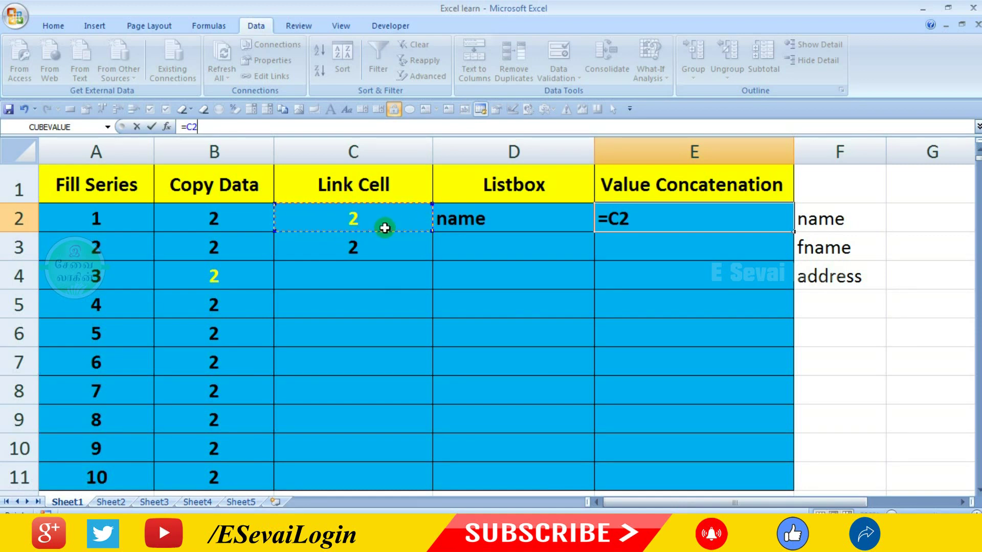
{"action": "type", "text": "&"}
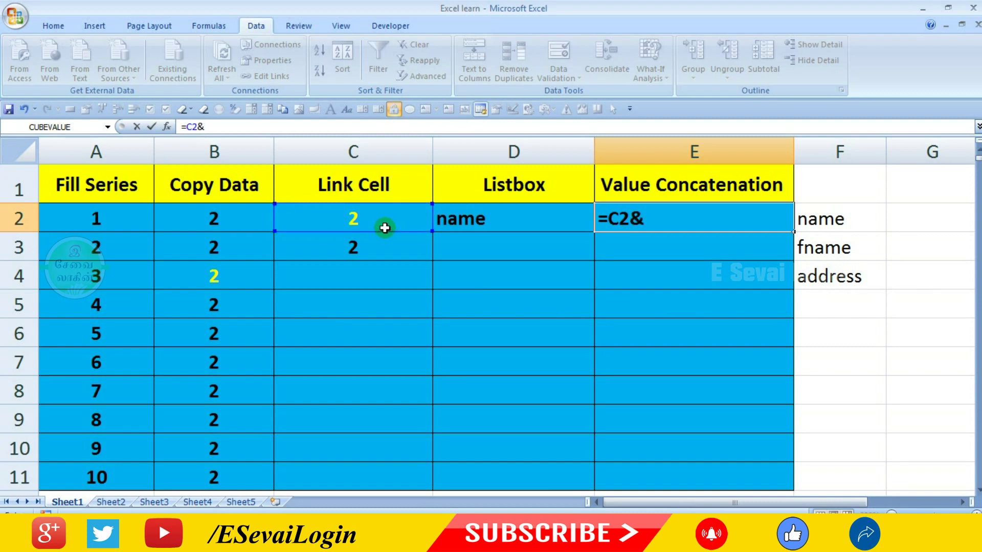
{"action": "left_click", "coordinate": [513, 218]}
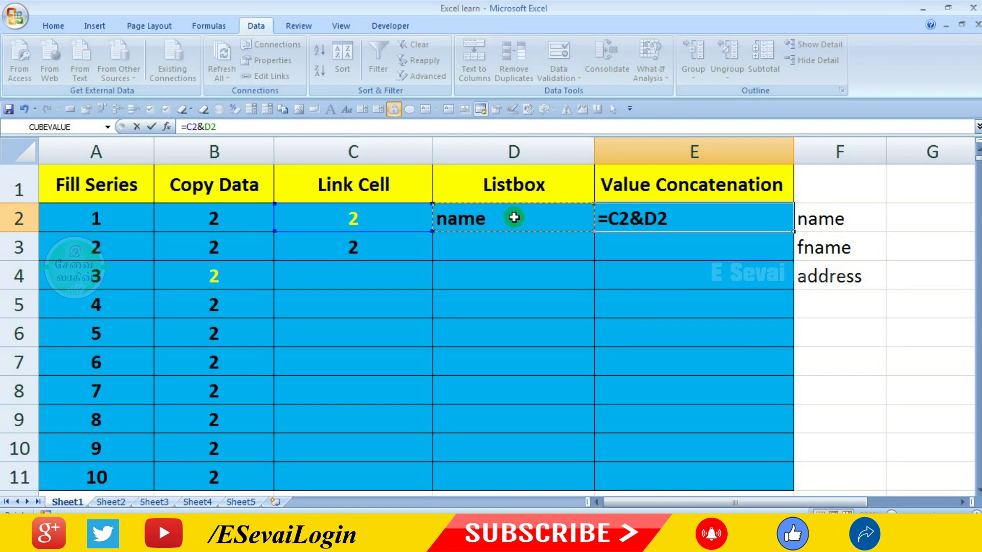
{"action": "key", "text": "Return"}
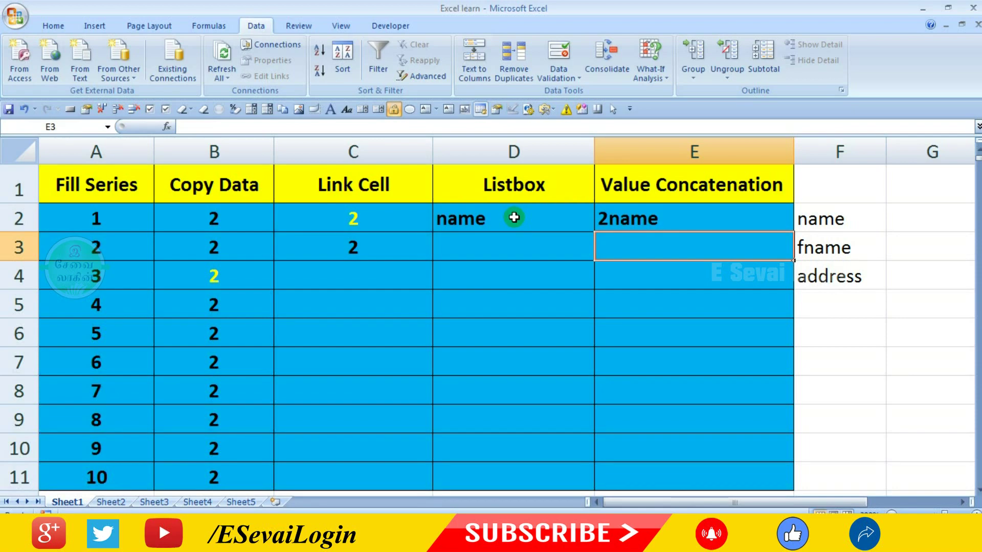
{"action": "left_click", "coordinate": [622, 226]}
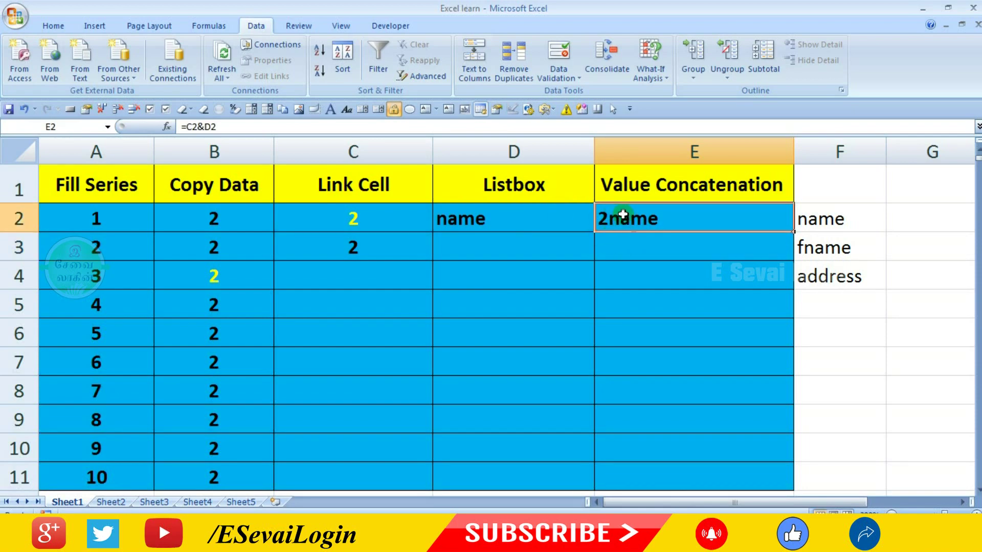